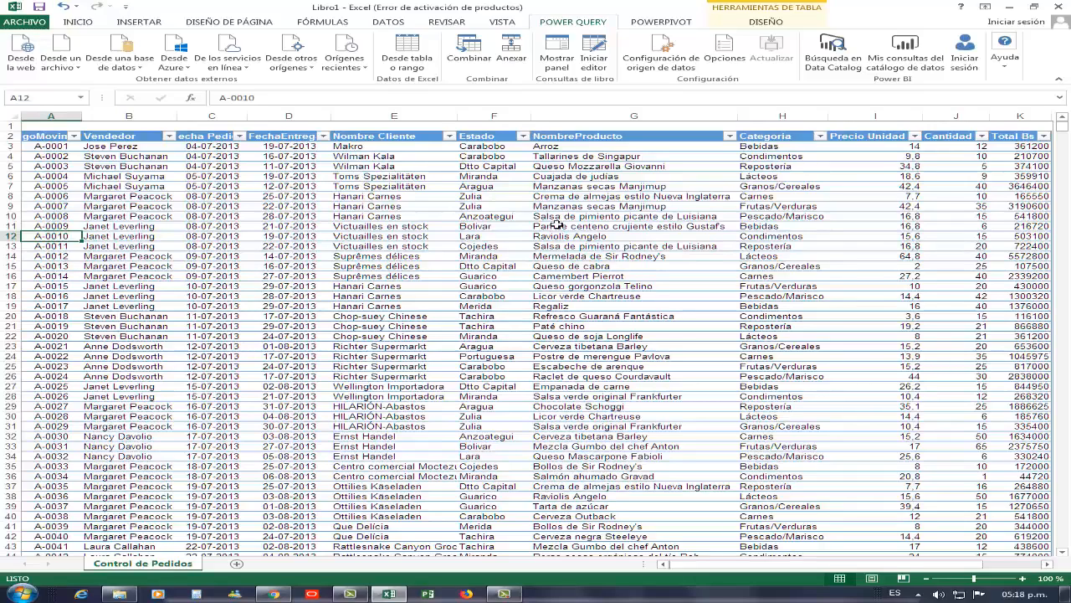
- Check how far the orders table extends down the Control de Pedidos sheet and return to the top
left_click(499, 236)
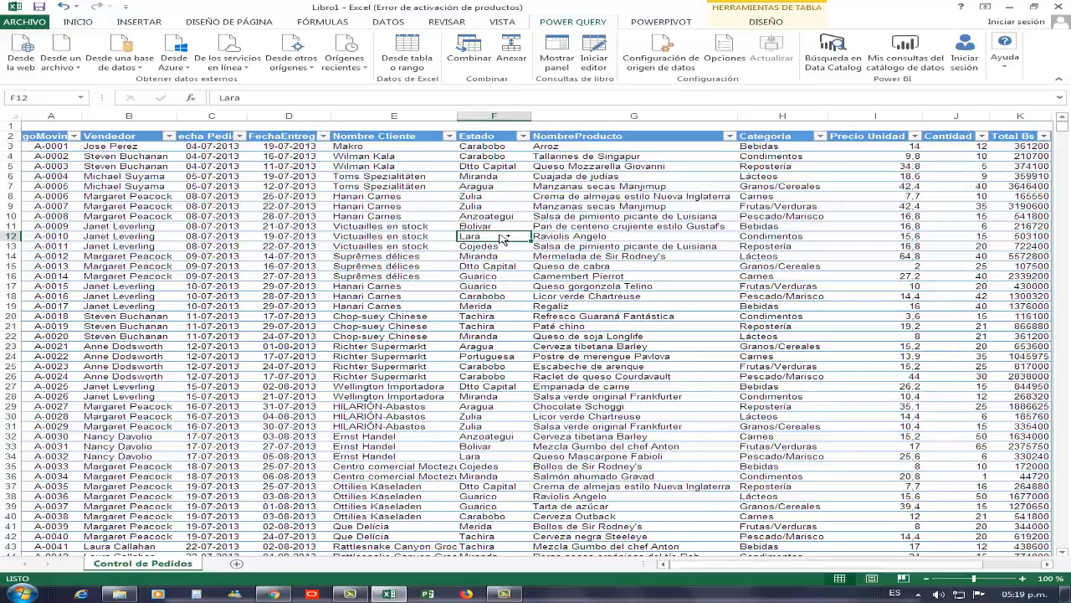
left_click(242, 299)
key("ctrl+Down")
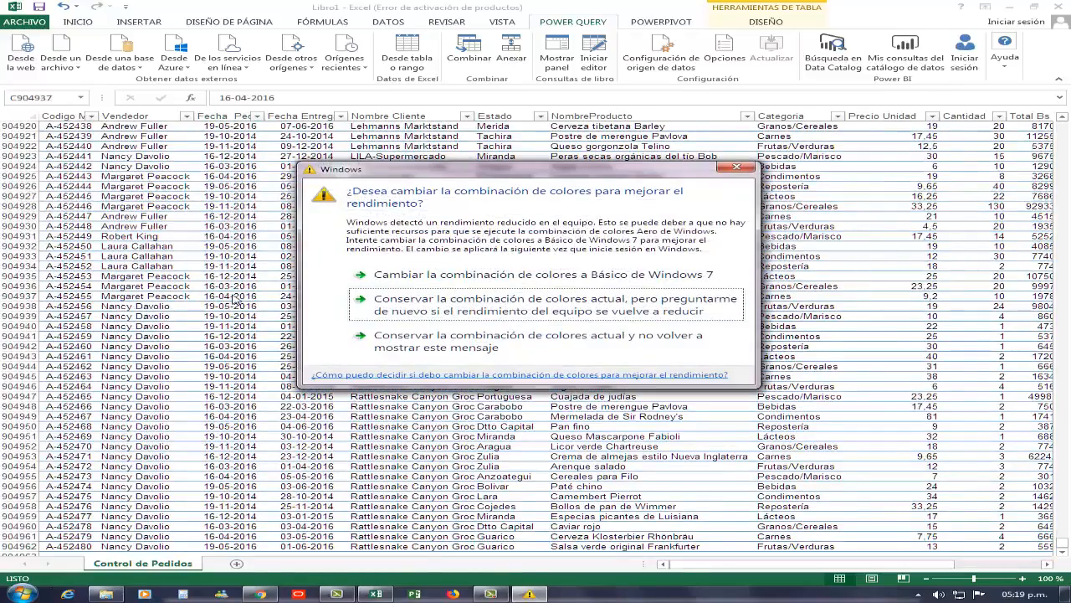
left_click(736, 168)
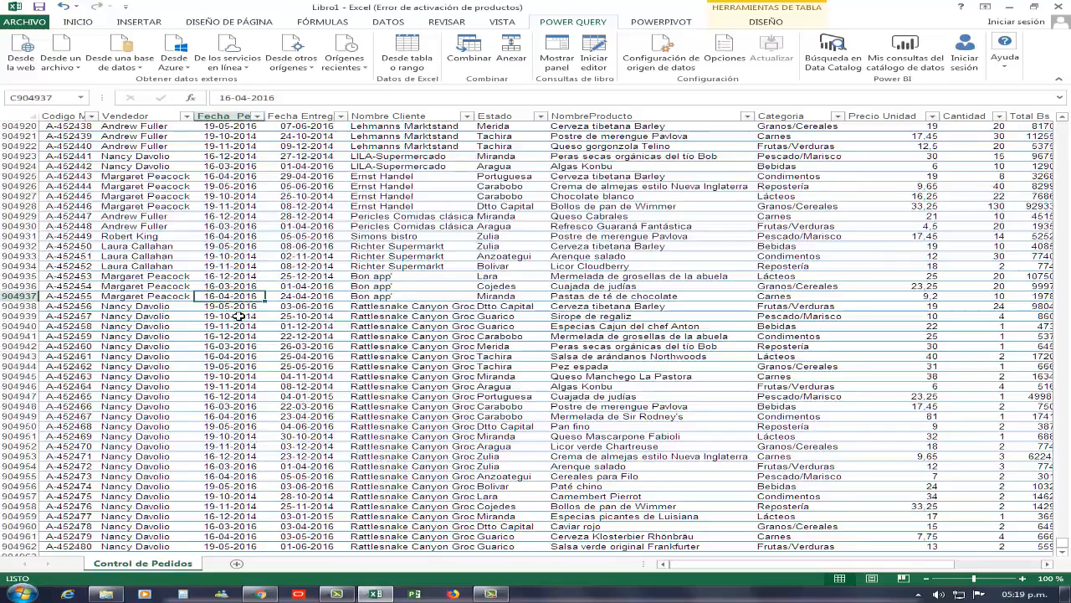
left_click(194, 338)
key("ctrl+Down")
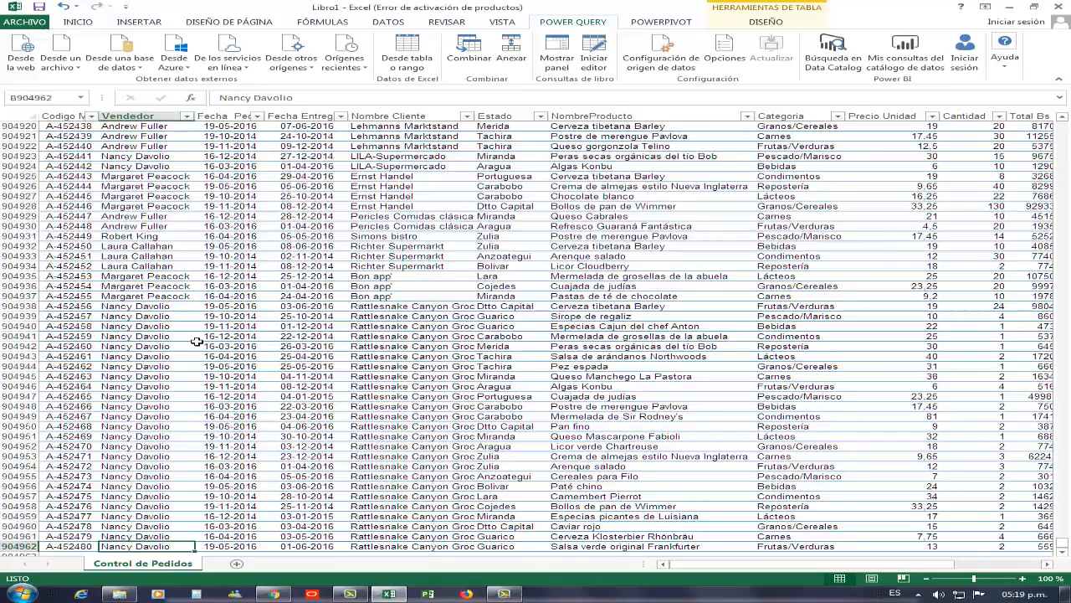
key("ctrl+Down")
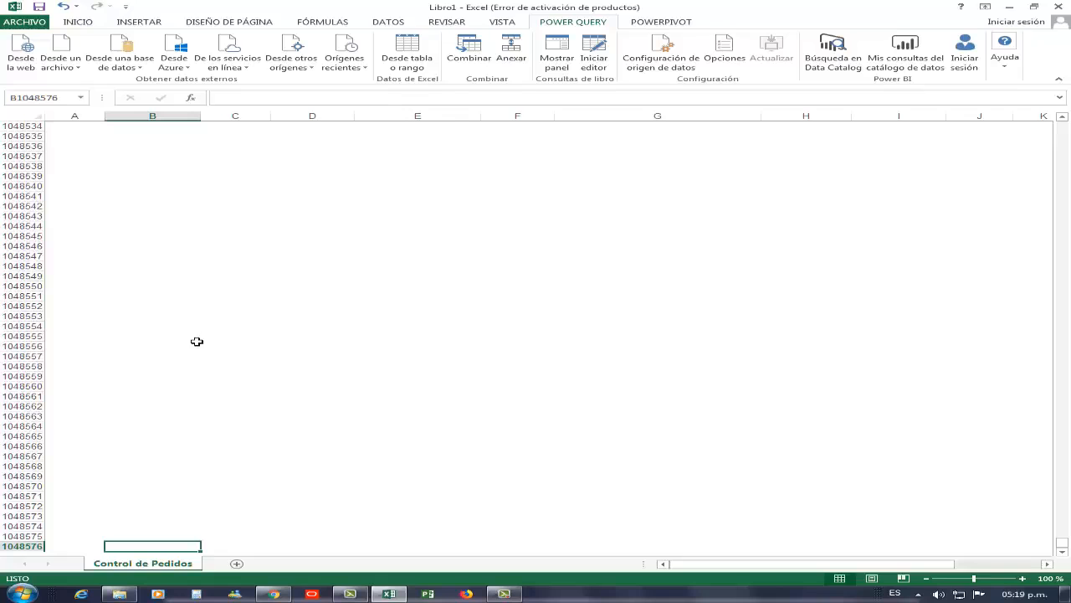
key("ctrl+Up")
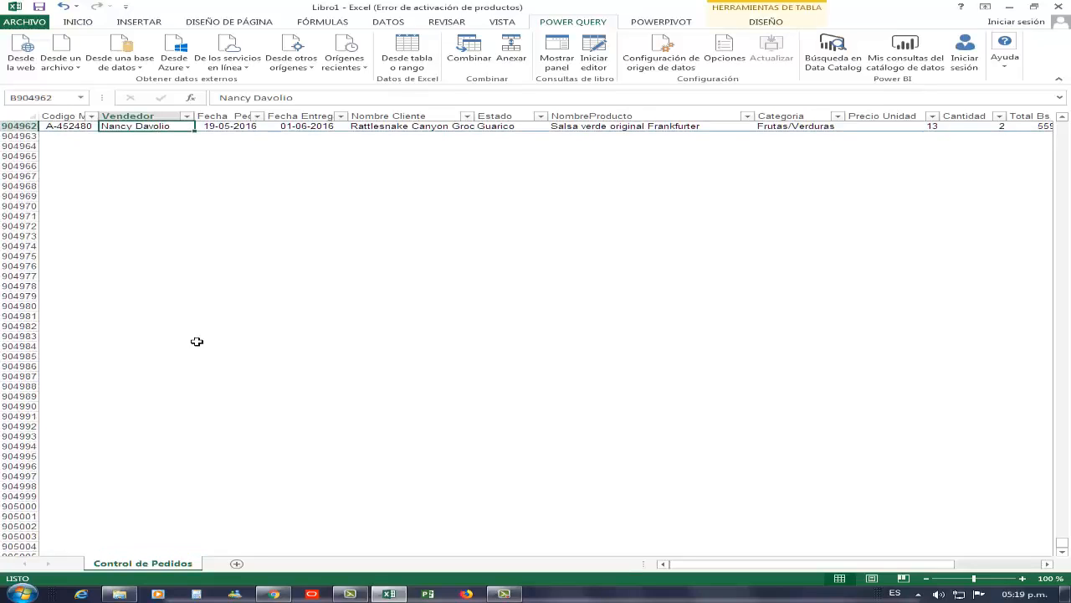
key("ctrl+Up")
key("ctrl+Up")
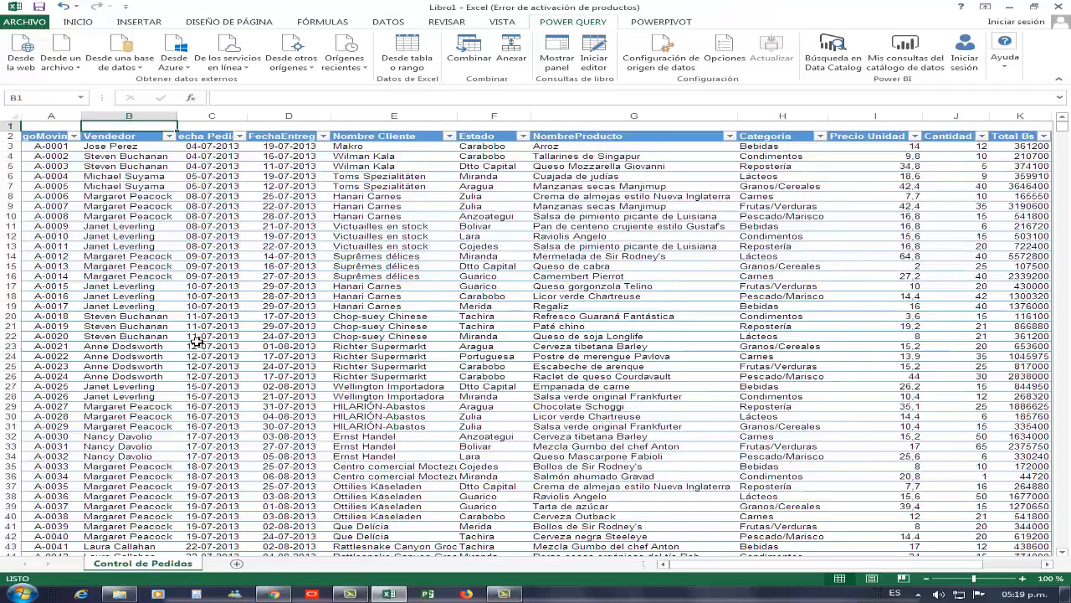
- Review each field of the order record in row 19, from the movement code through Total Bs and back
left_click(595, 307)
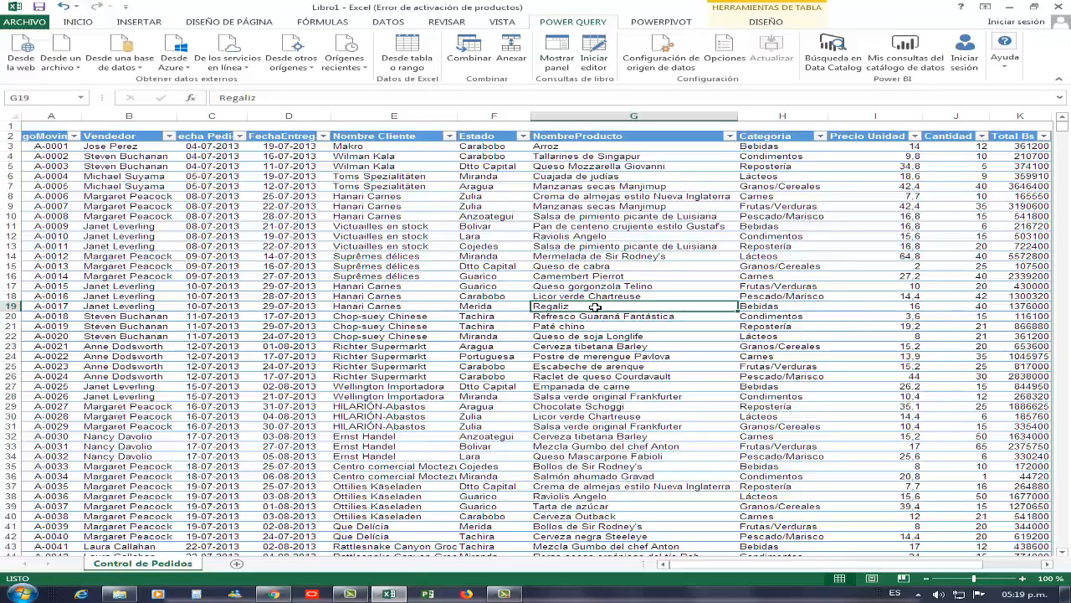
key("Left")
key("Left")
key("Left")
key("Left")
key("Left")
key("Left")
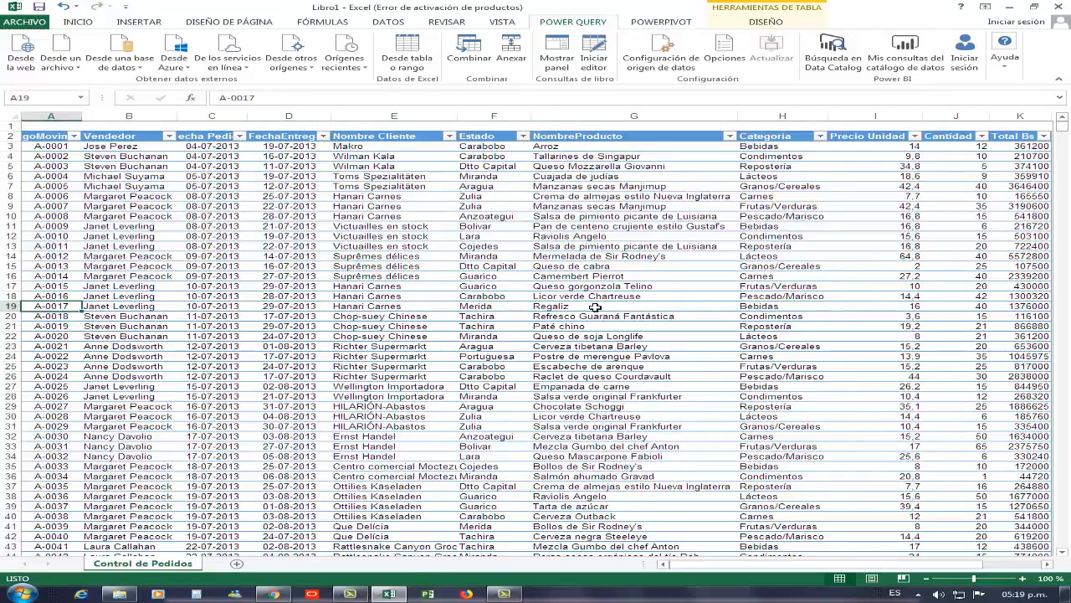
key("Right")
key("Right")
key("Left")
key("Left")
key("Right")
key("Right")
key("Right")
key("Left")
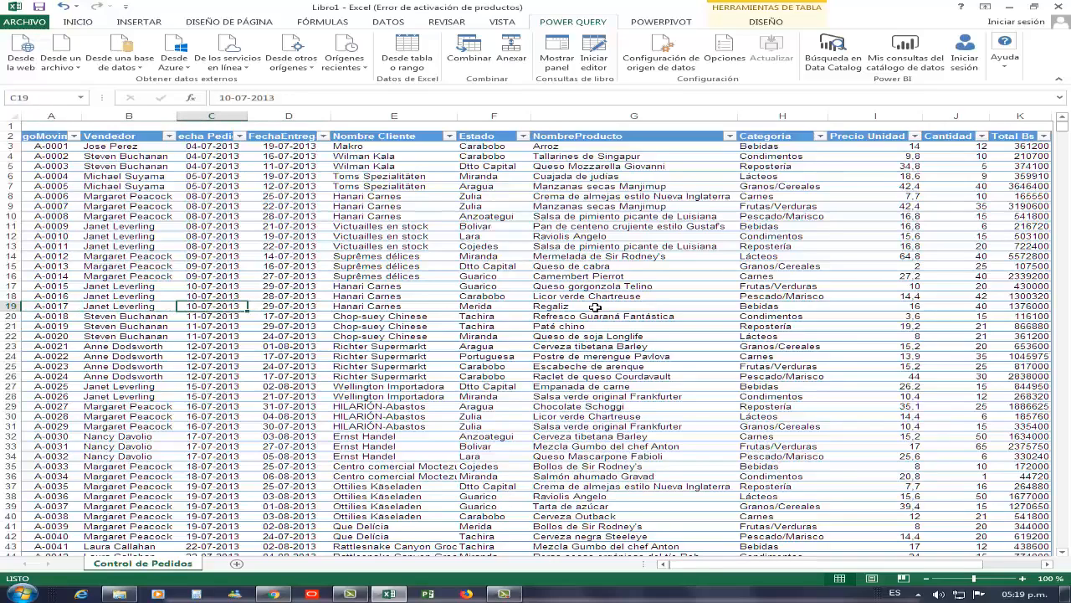
key("Right")
key("Right")
key("Right")
key("Right")
key("Right")
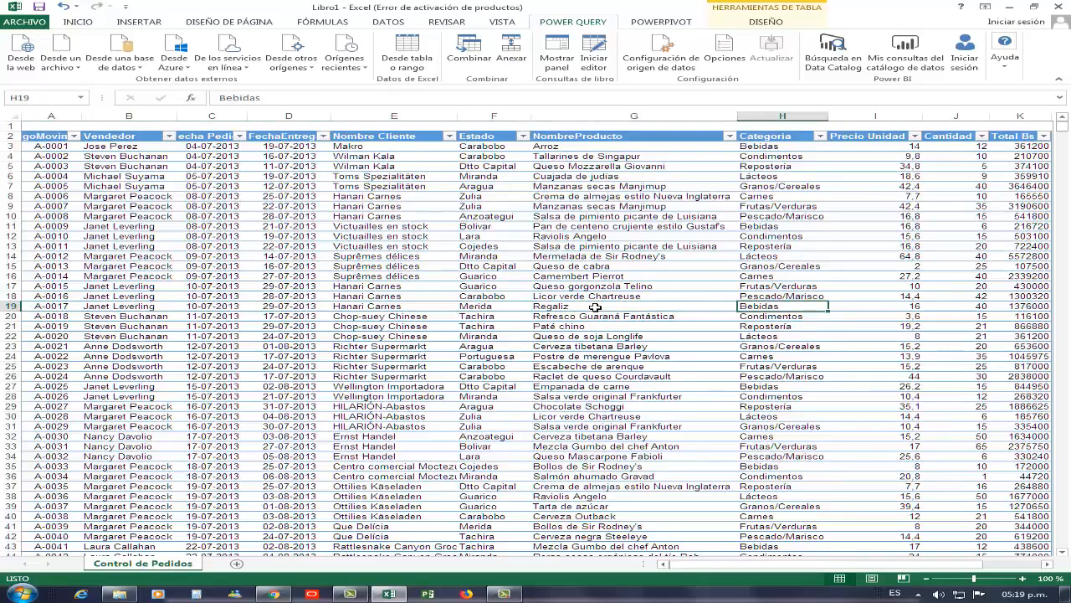
key("Right")
key("Right")
key("Right")
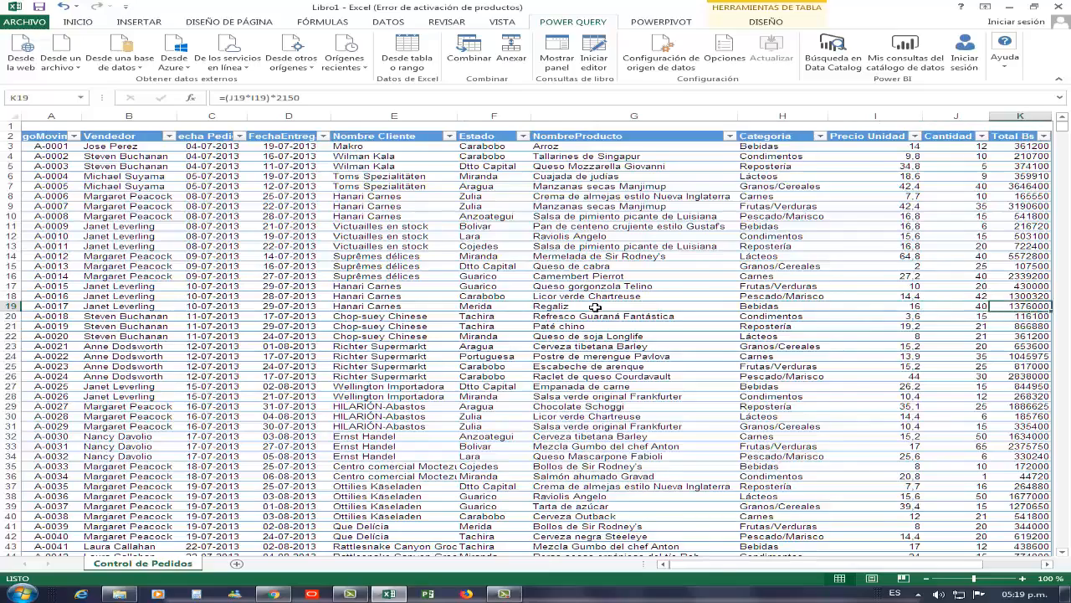
key("Right")
key("Left")
key("Left")
key("Left")
key("Left")
key("Left")
key("Left")
key("Left")
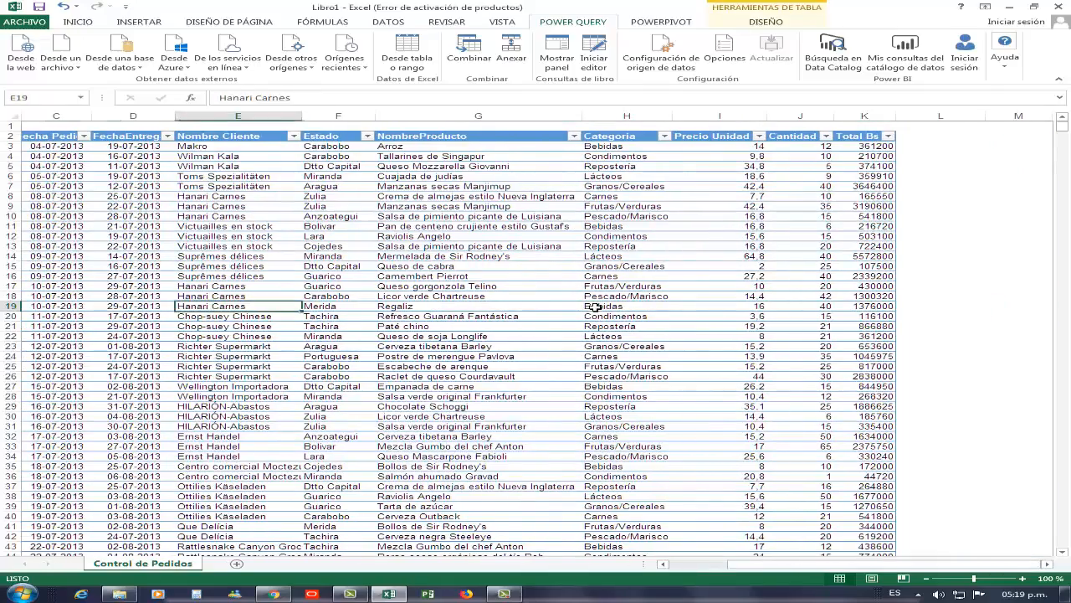
key("Left")
key("Left")
key("Left")
key("Left")
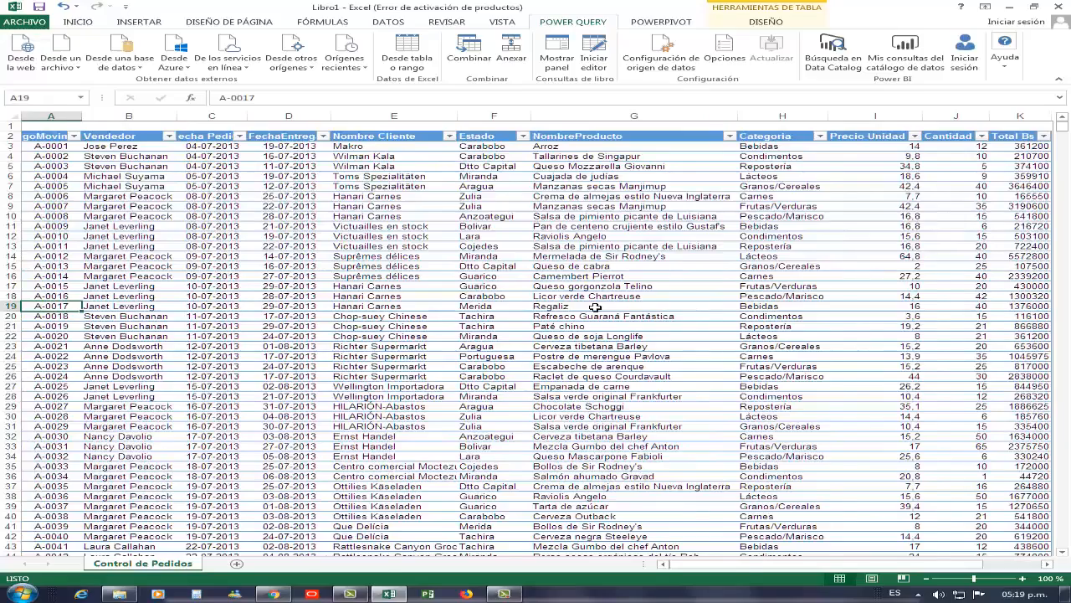
- Go to the last record of the orders table, then return to its header row
key("ctrl+Down")
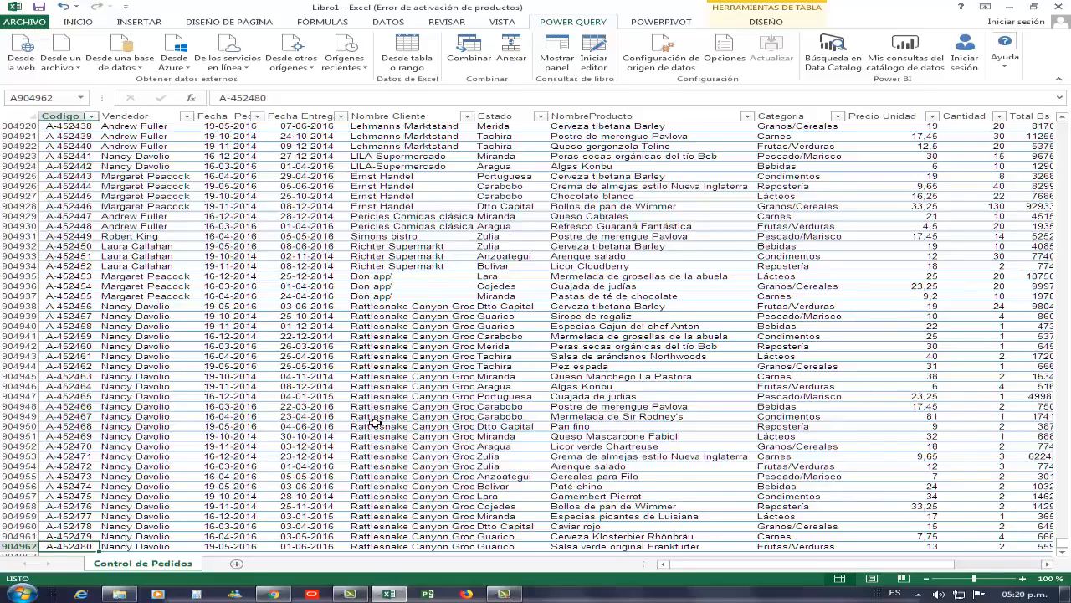
left_click(562, 377)
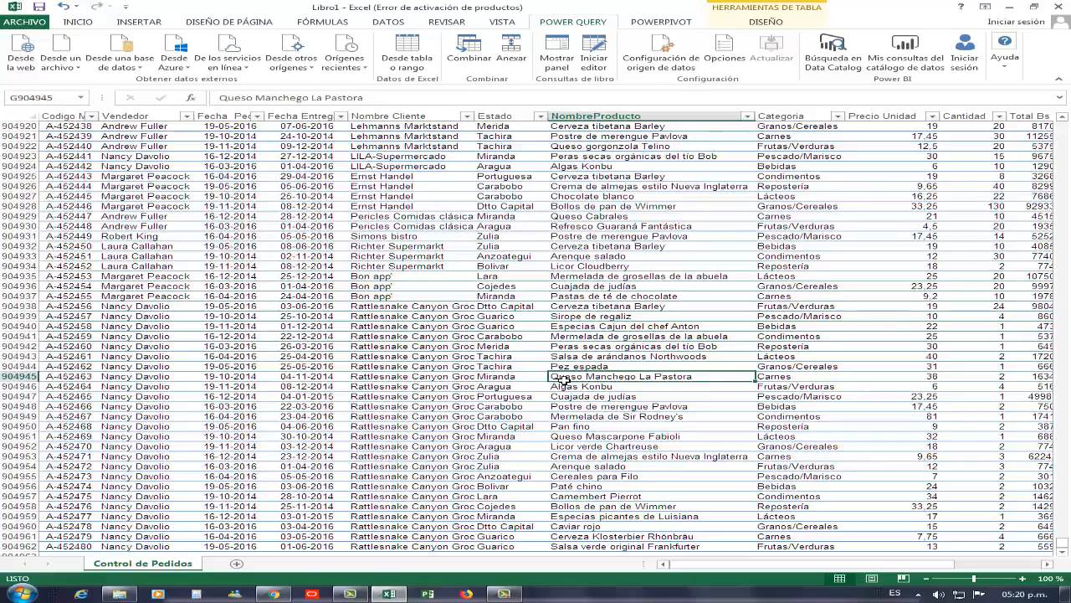
key("ctrl+Up")
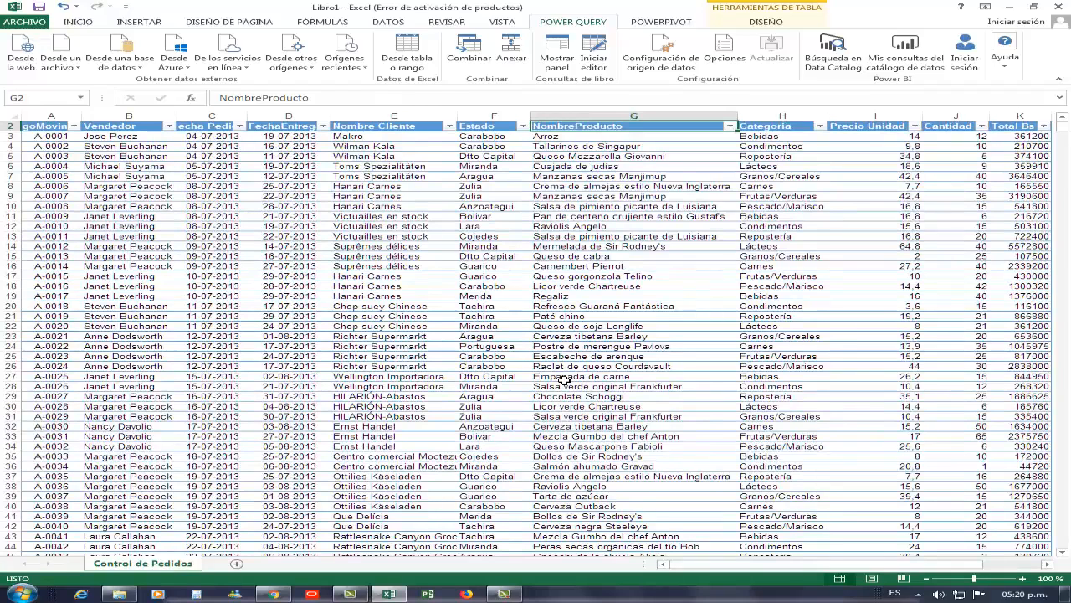
- Review the table's header cells from NombreProducto to Total Bs and the empty column beside them
key("Right")
key("Right")
key("Right")
key("Right")
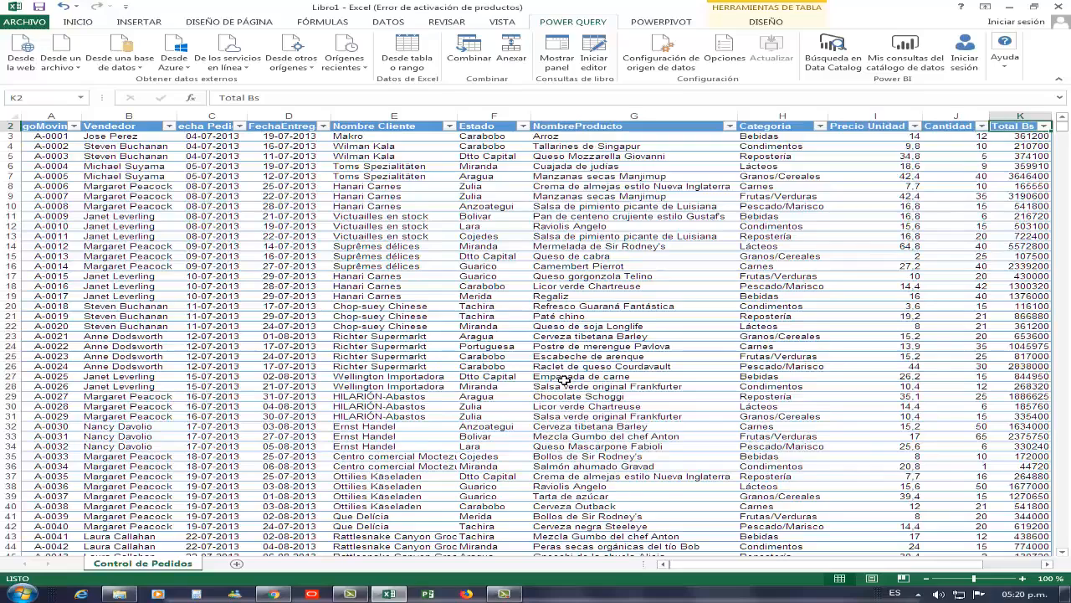
key("Right")
key("Left")
key("Left")
key("Left")
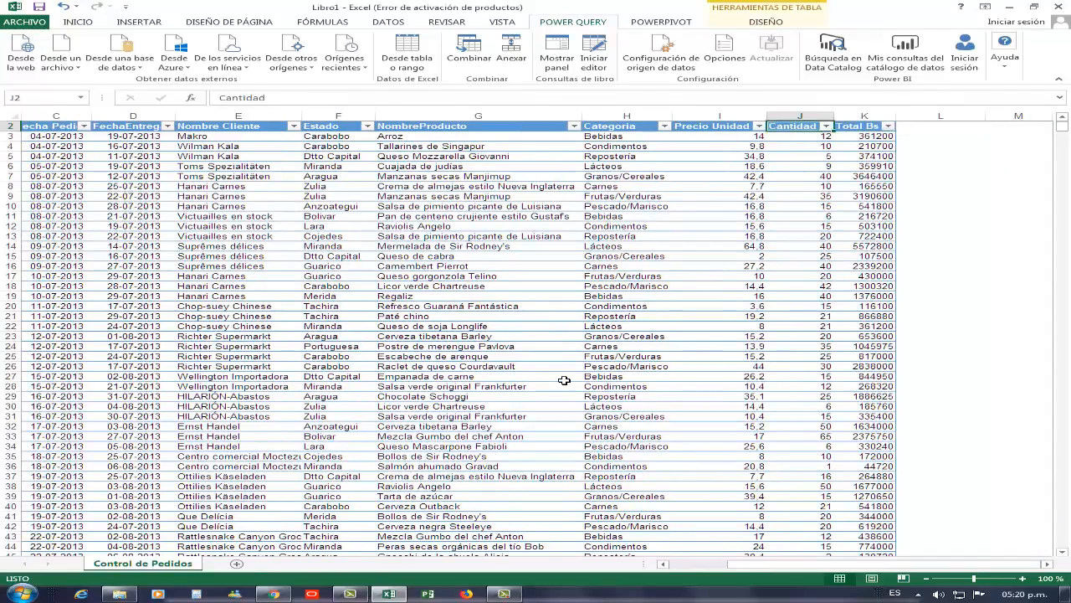
key("Left")
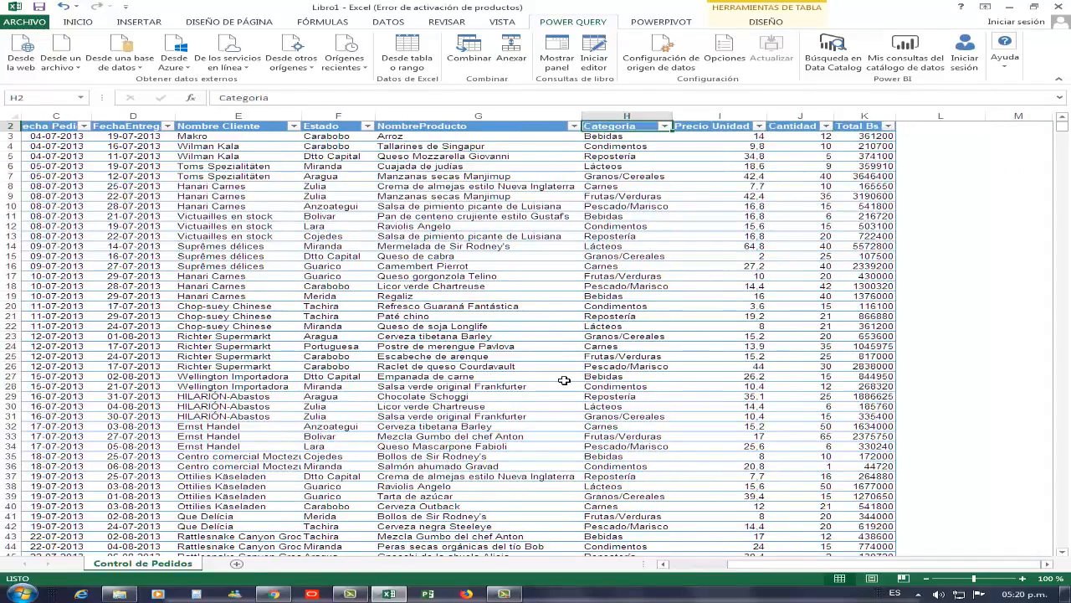
key("Right")
key("Right")
key("Right")
key("Right")
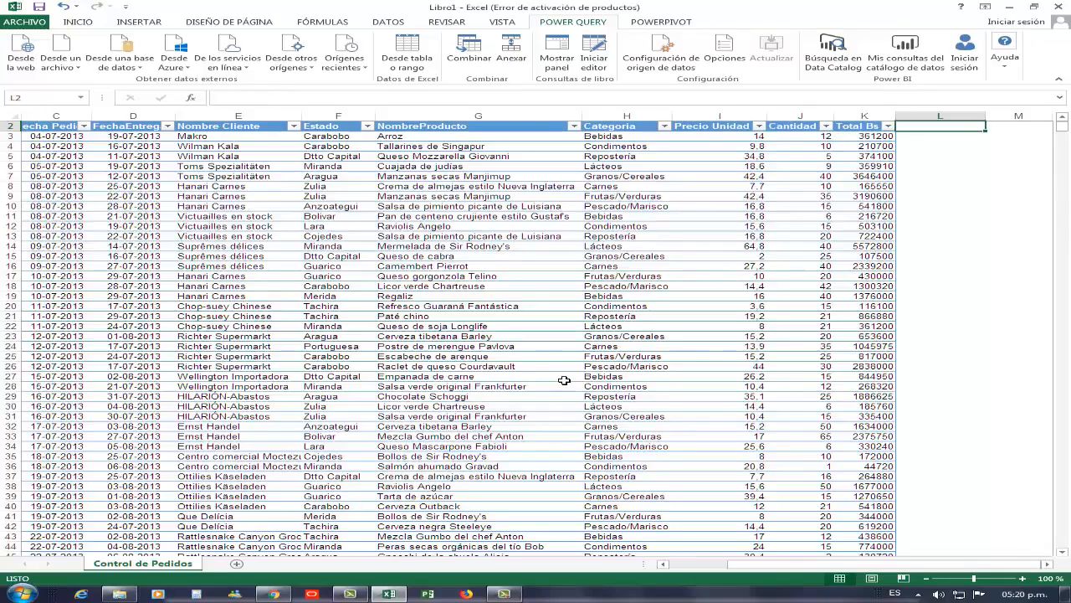
key("Left")
key("Left")
key("Left")
key("Right")
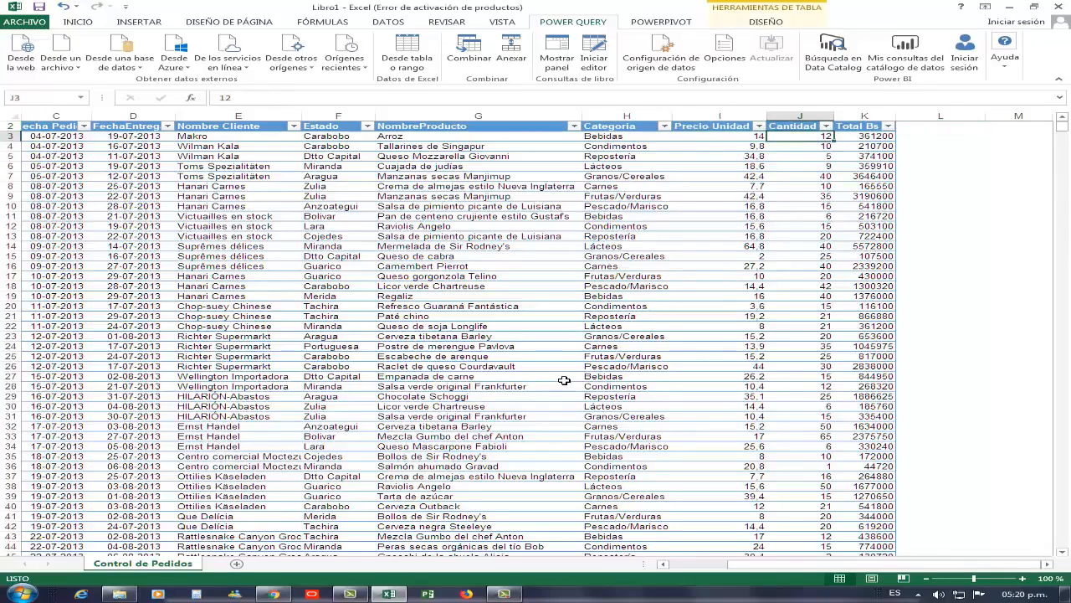
key("Right")
key("Right")
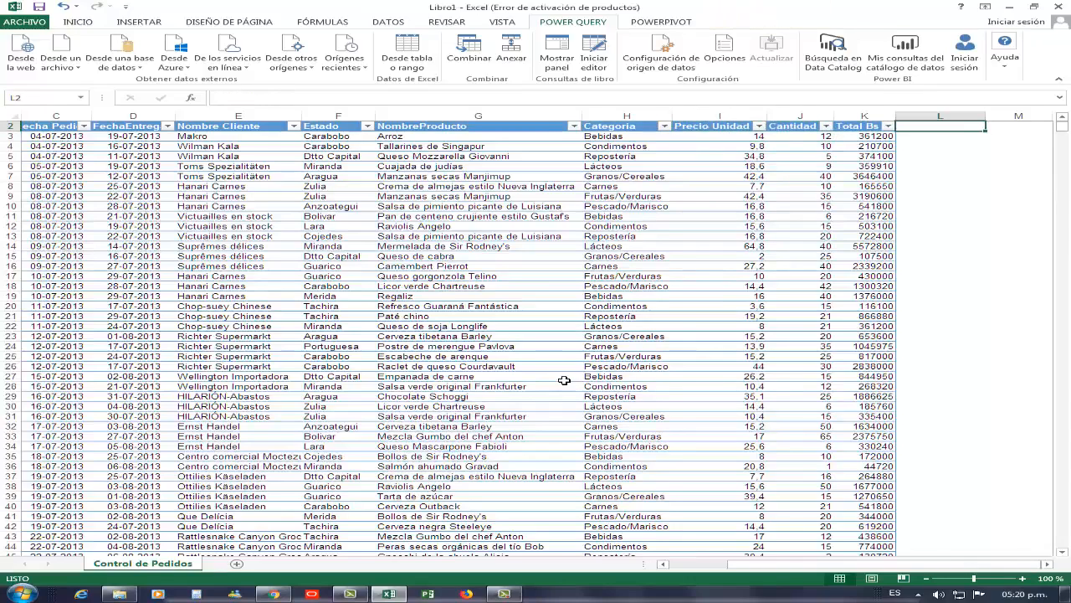
- Add a new column headed Iva in cell L2, directly after Total Bs
key("Left")
key("Right")
type("Iva")
key("ctrl+Return")
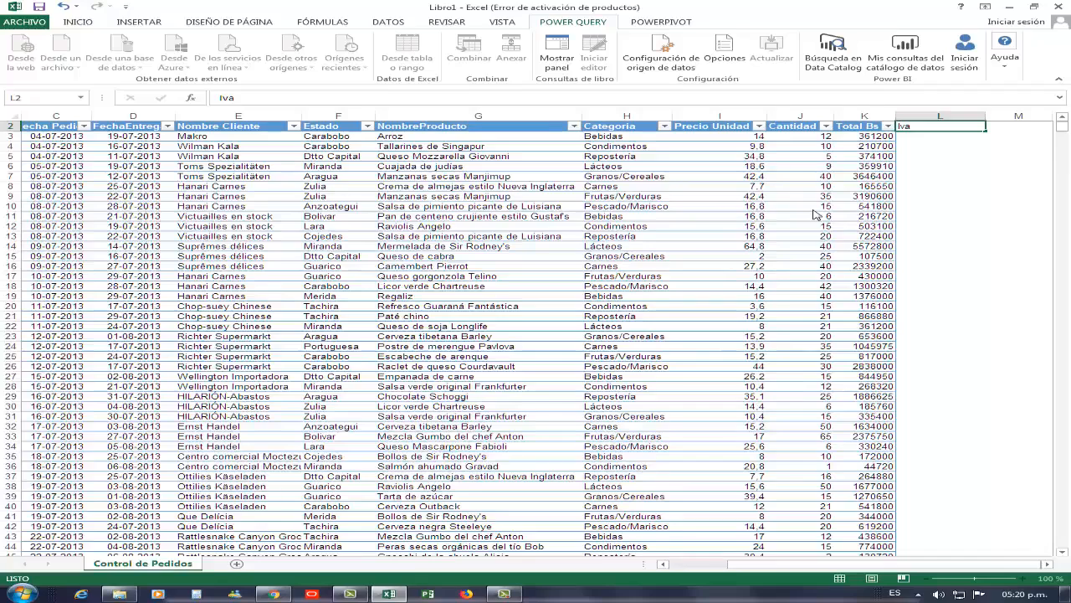
key("Return")
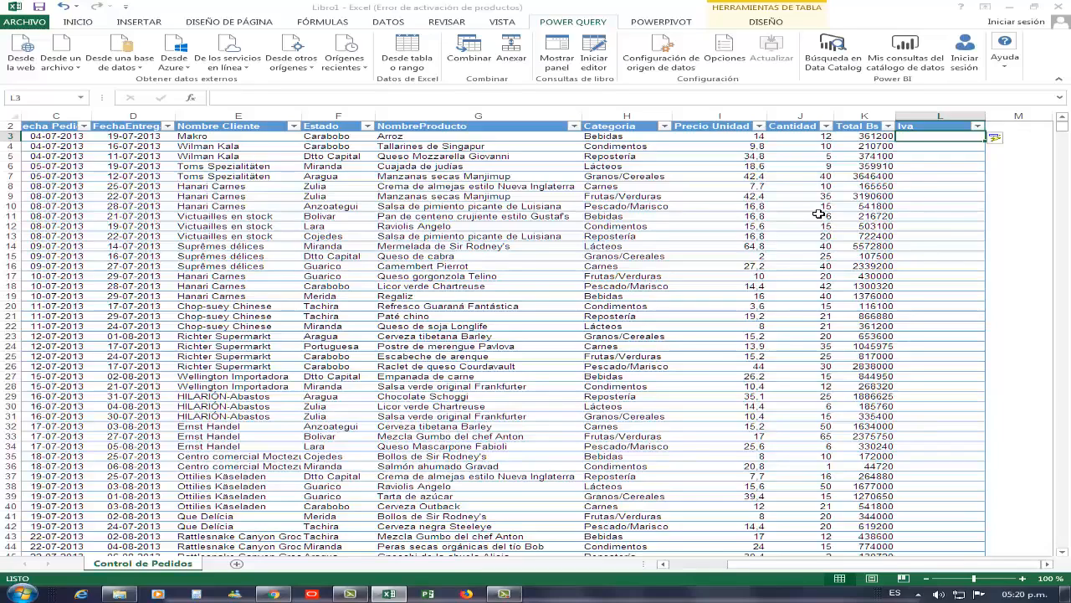
- Fill the Iva column with the formula =[@[Total Bs]]*12% and dismiss the Windows color scheme prompt
type("?")
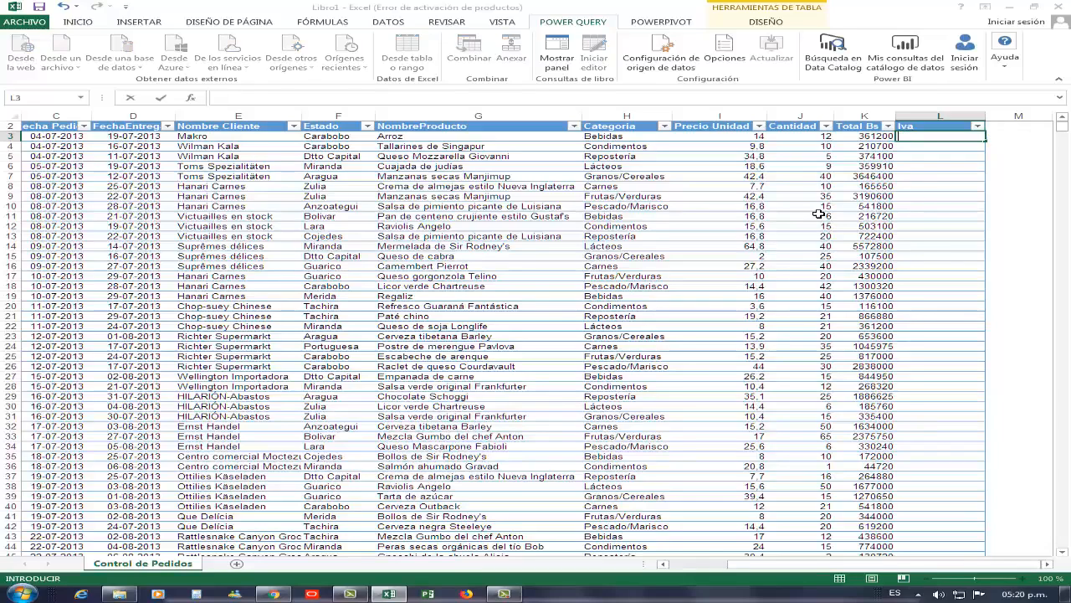
key("BackSpace")
type("=")
key("Left")
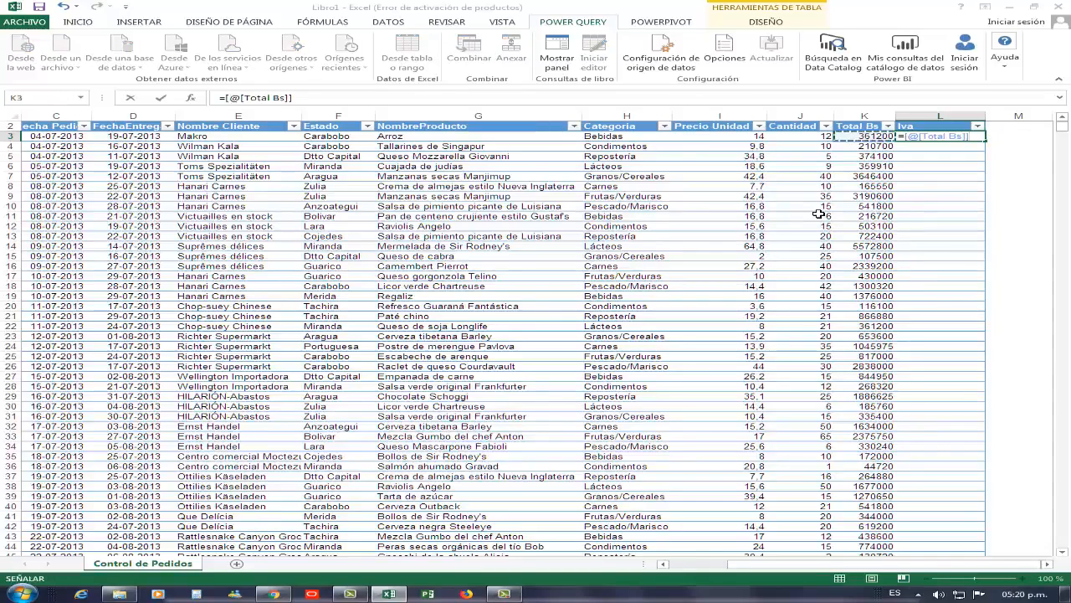
type("*12")
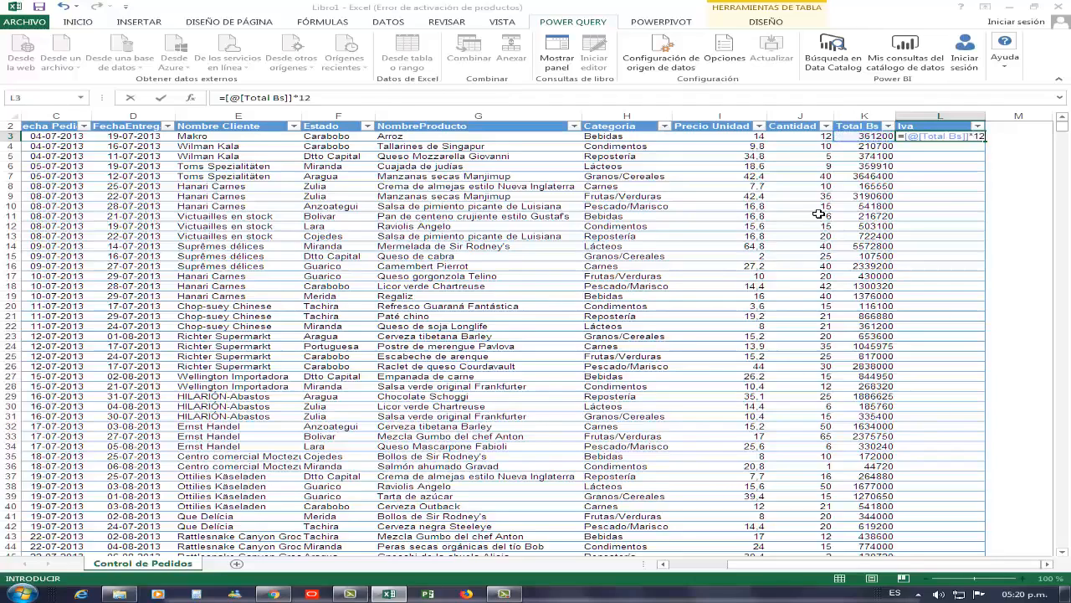
type("%")
key("Return")
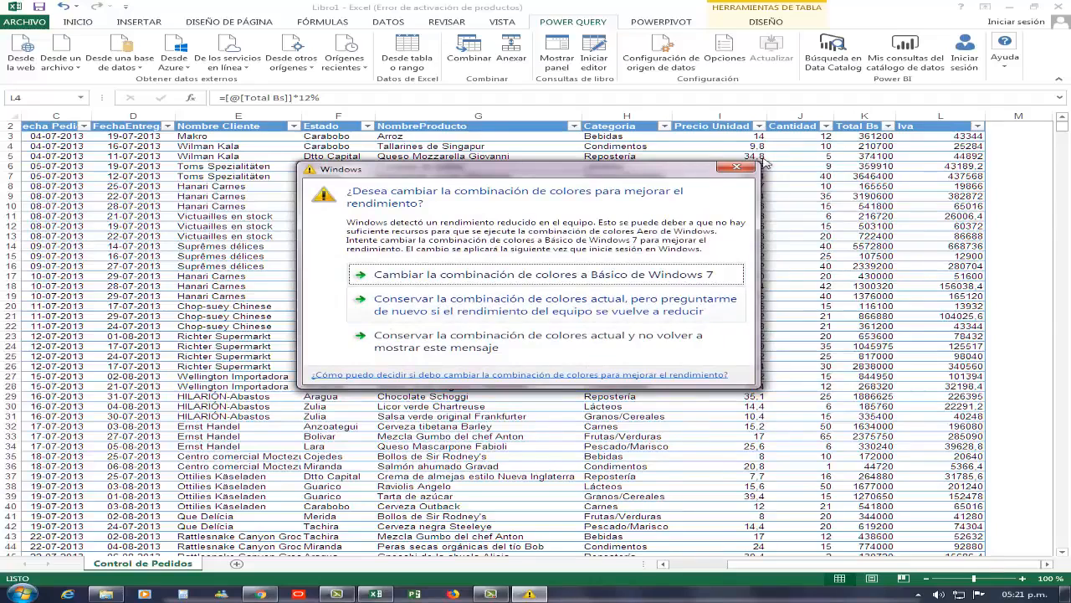
left_click(736, 167)
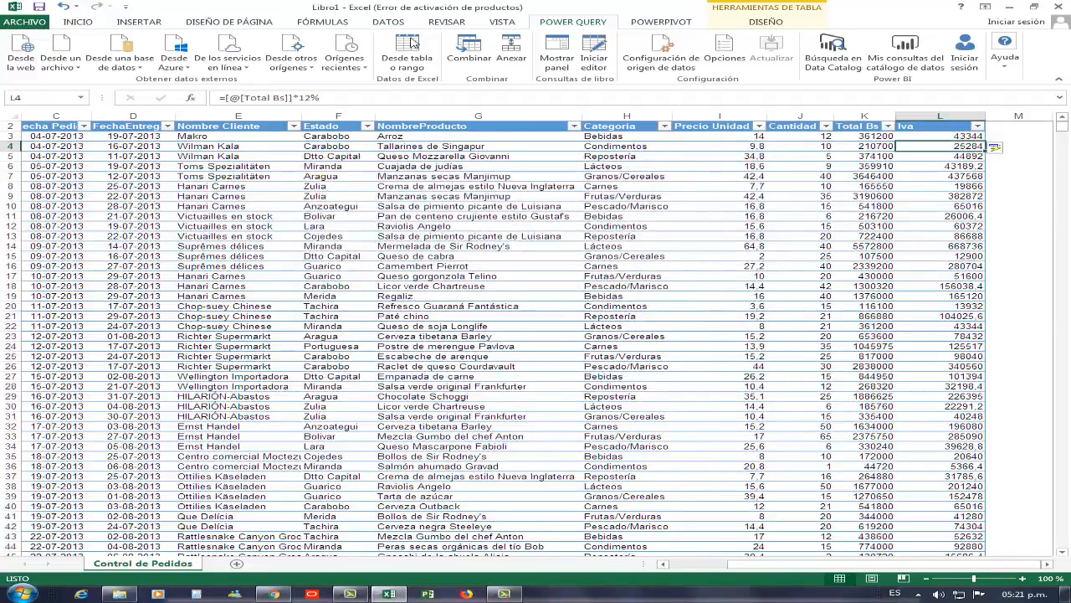
- Open the PowerPivot data model management window for the workbook
left_click(661, 24)
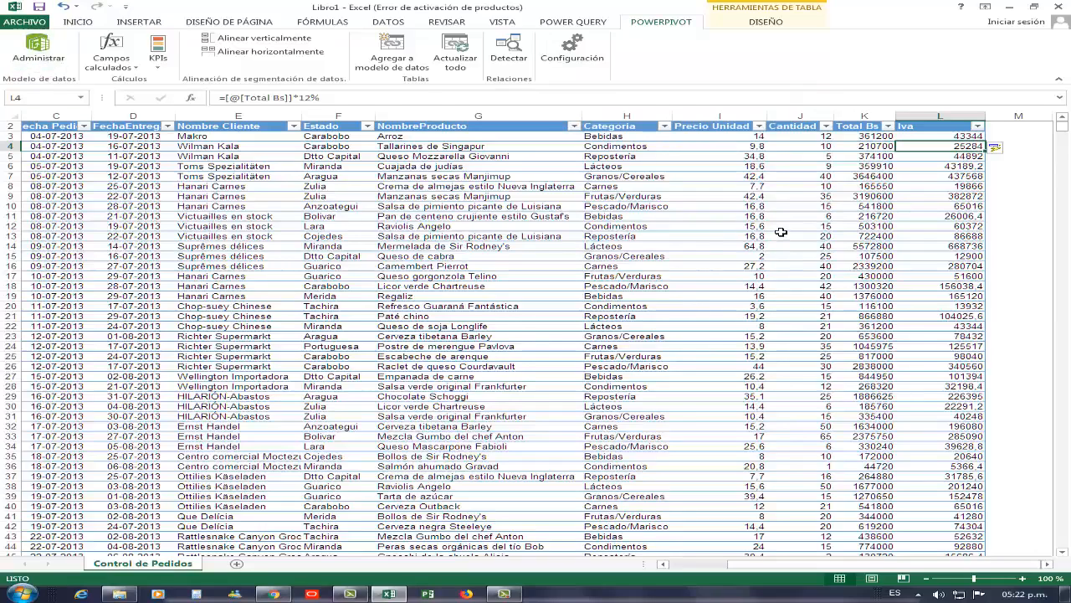
left_click(50, 53)
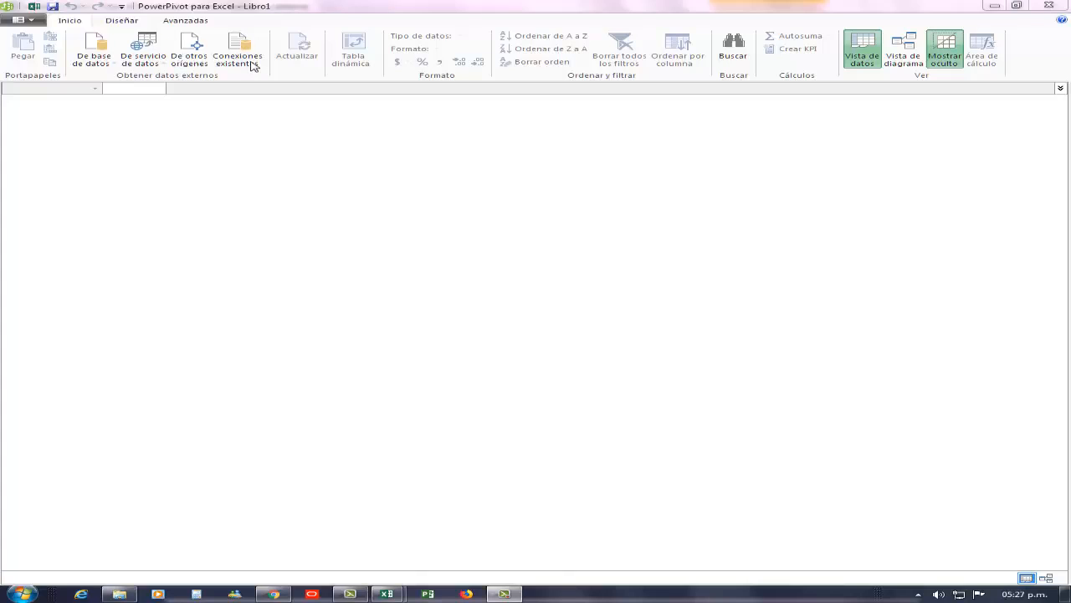
- Examine the external data options offered for databases and for data services in PowerPivot
left_click(112, 67)
left_click(112, 67)
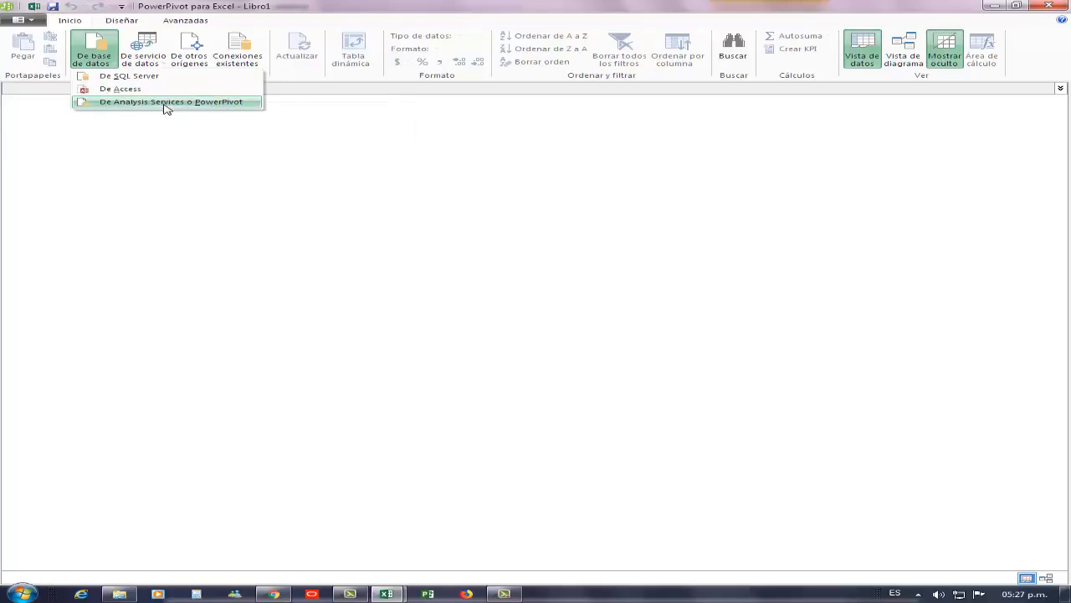
left_click(167, 64)
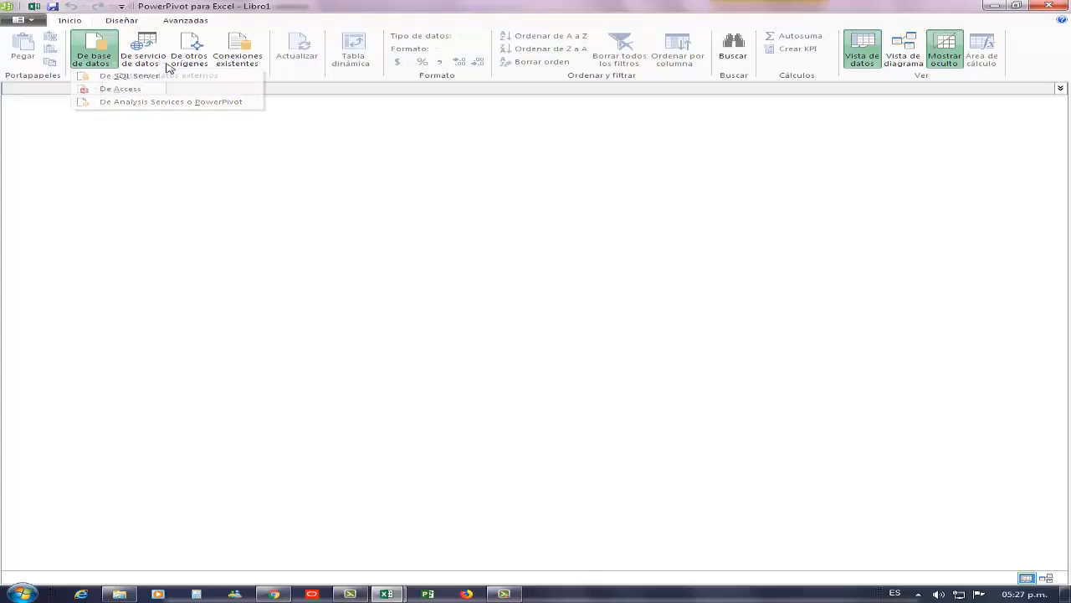
left_click(166, 64)
left_click(166, 64)
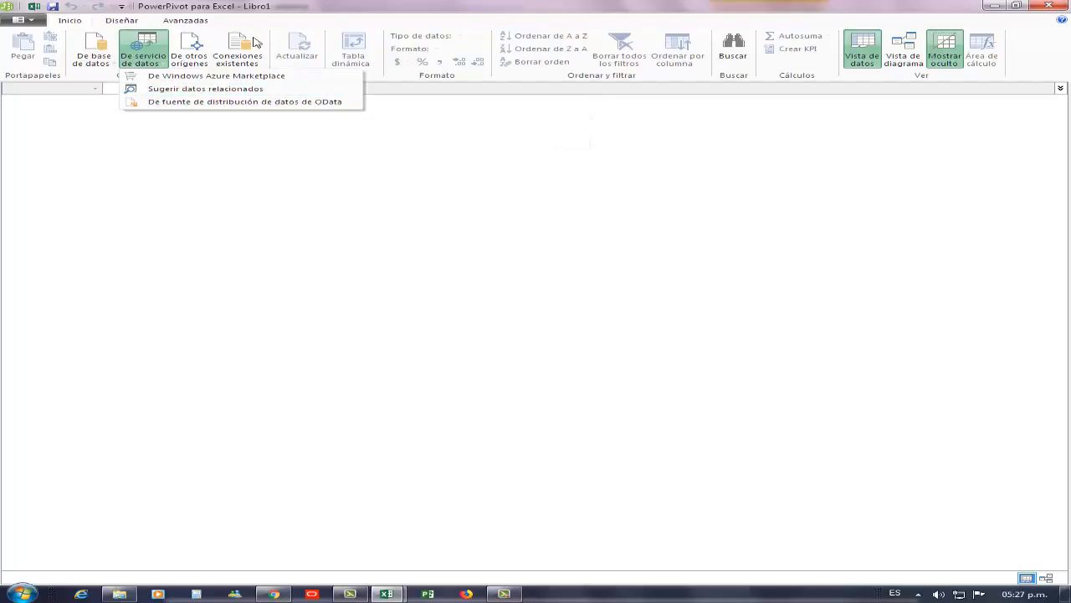
- Review the data sources in the table import wizard from relational databases to Excel and text files, and cancel it
left_click(197, 59)
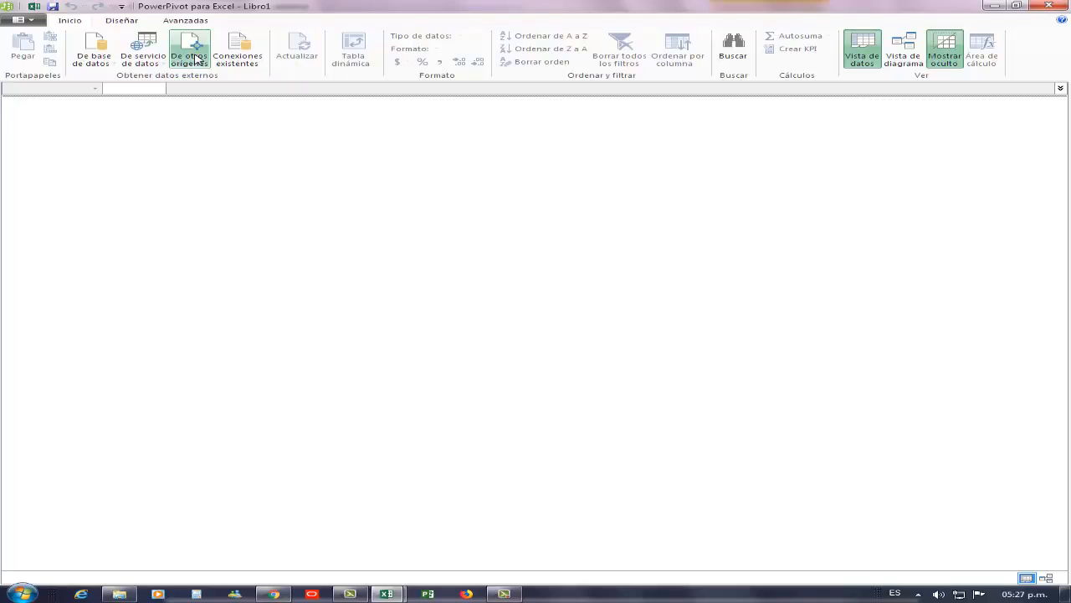
left_click(202, 66)
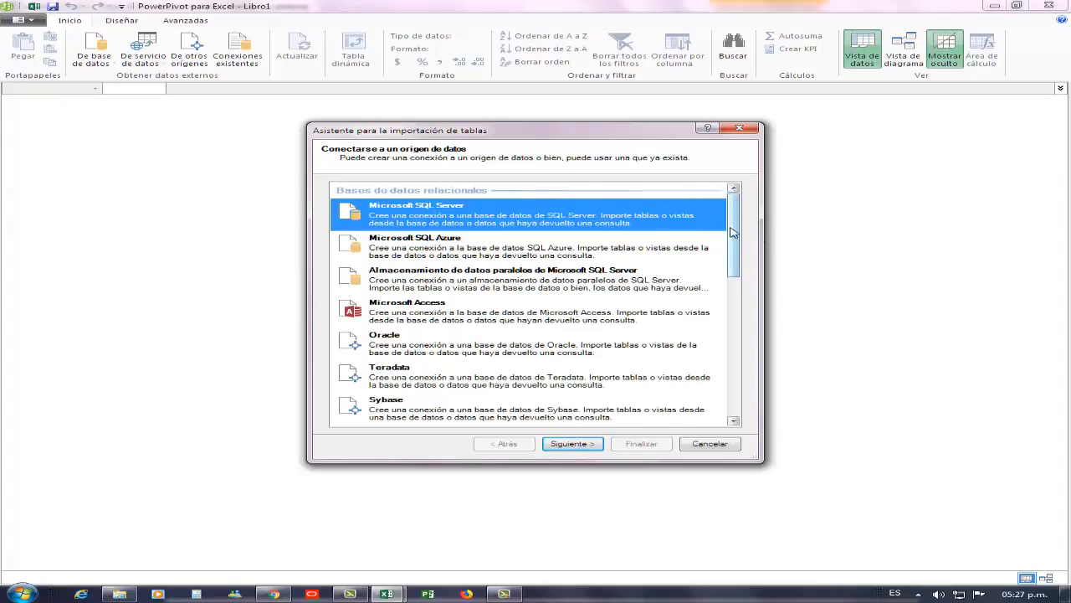
left_click_drag(731, 232, 745, 128)
left_click(745, 128)
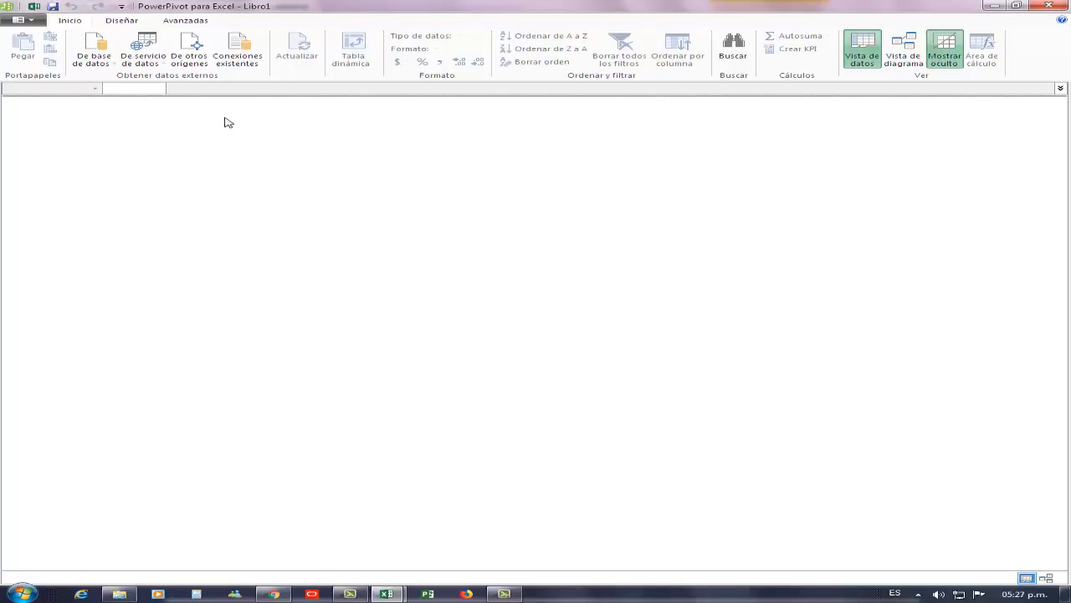
left_click(190, 63)
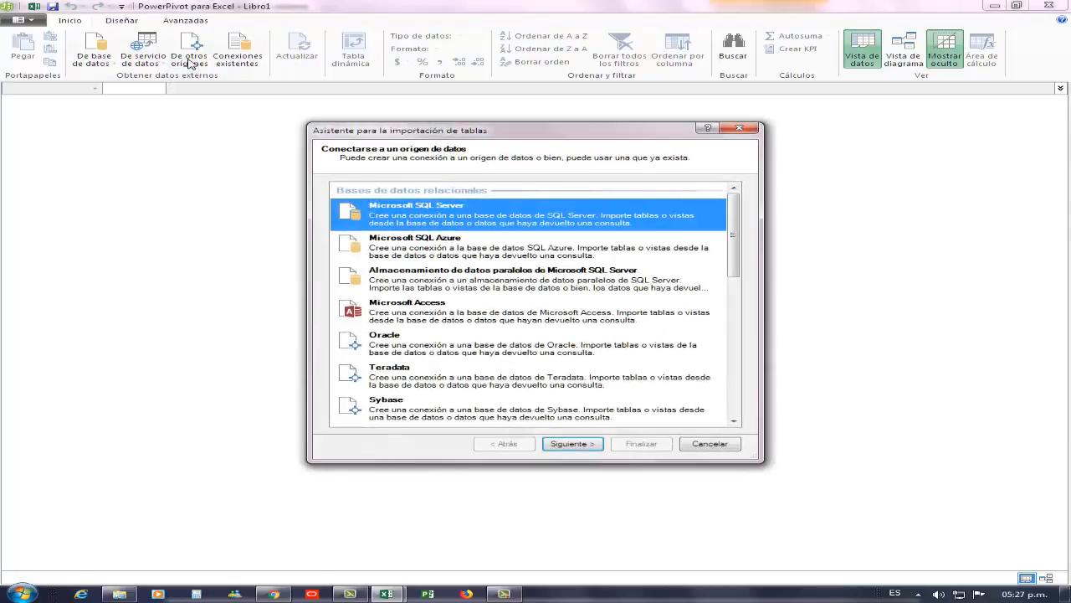
scroll(718, 310, "down", 8)
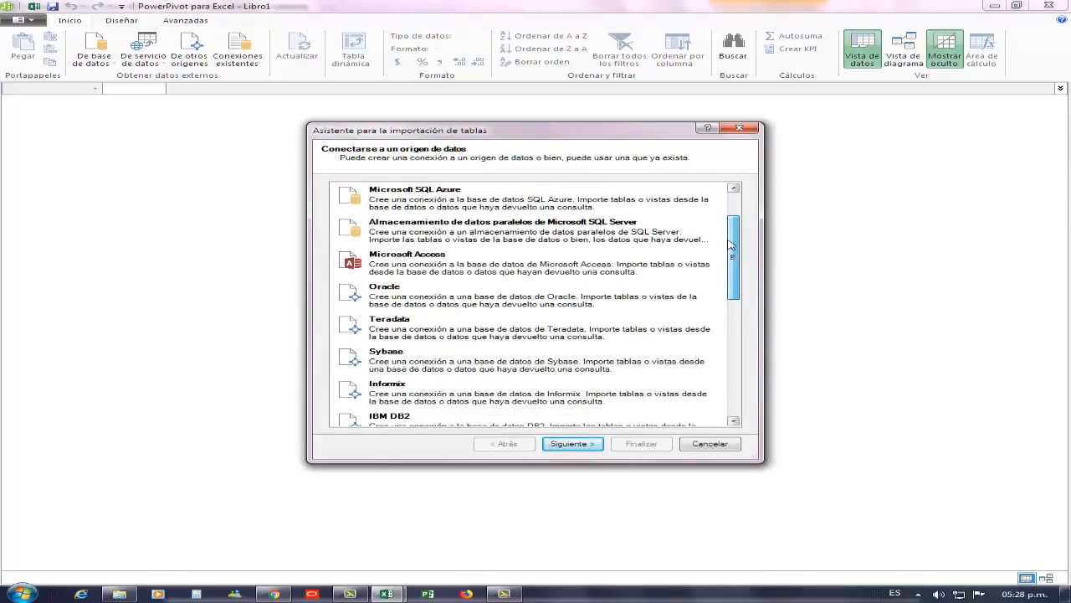
scroll(717, 339, "down", 1)
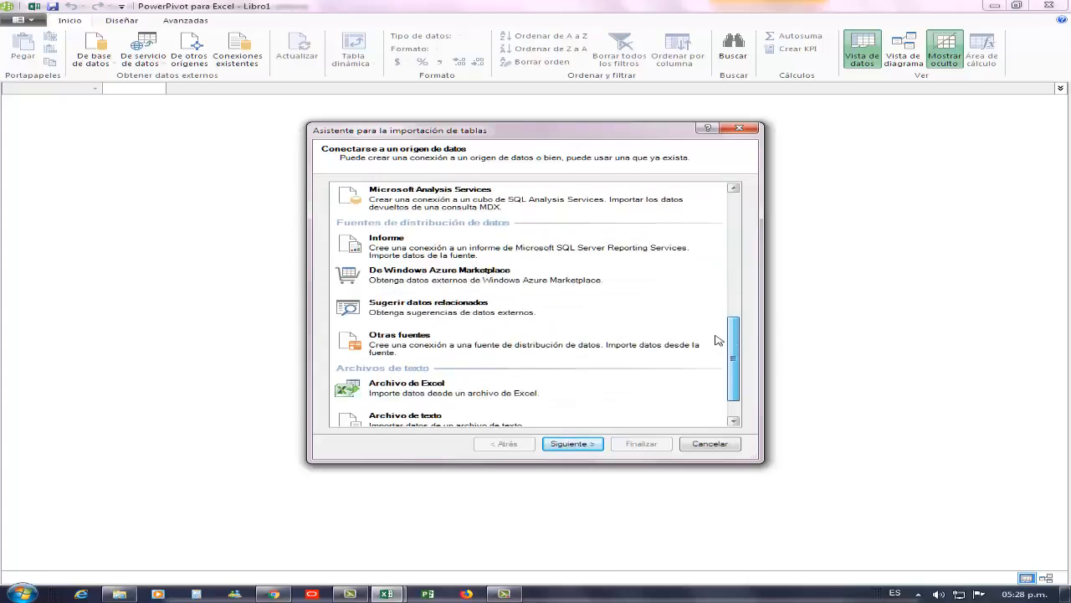
scroll(717, 339, "down", 2)
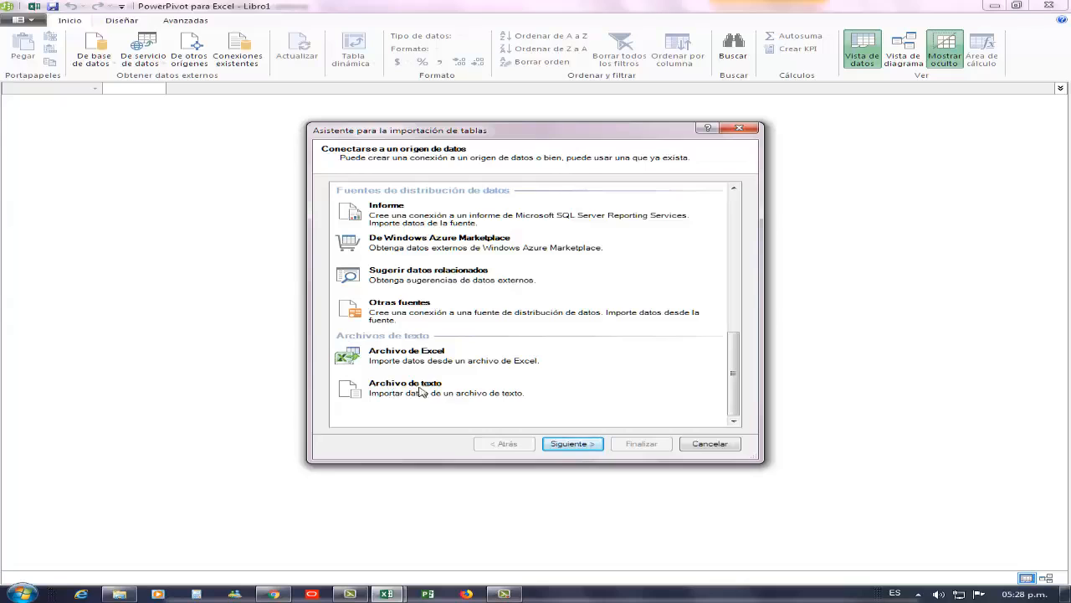
left_click(718, 444)
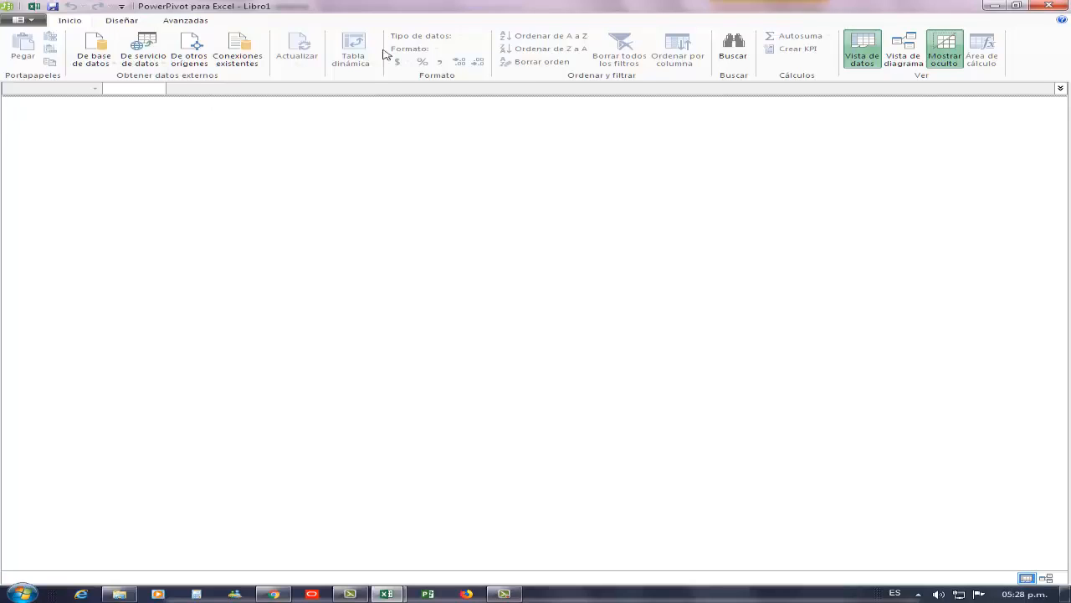
- Close the PowerPivot window, return to the Excel workbook and look through the product rows of the Control de Pedidos table
left_click(1050, 6)
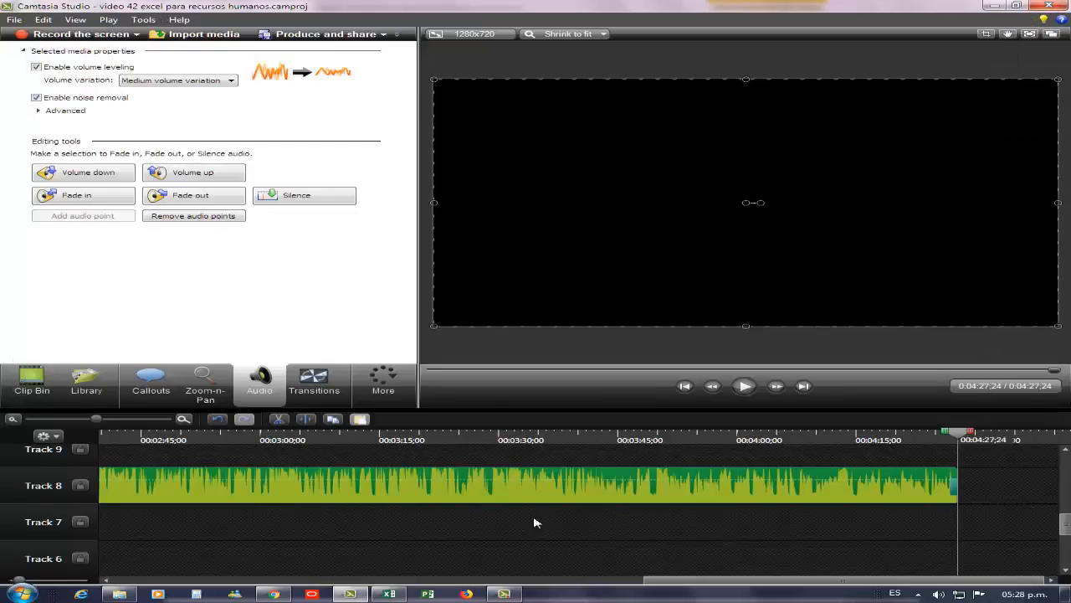
left_click(389, 594)
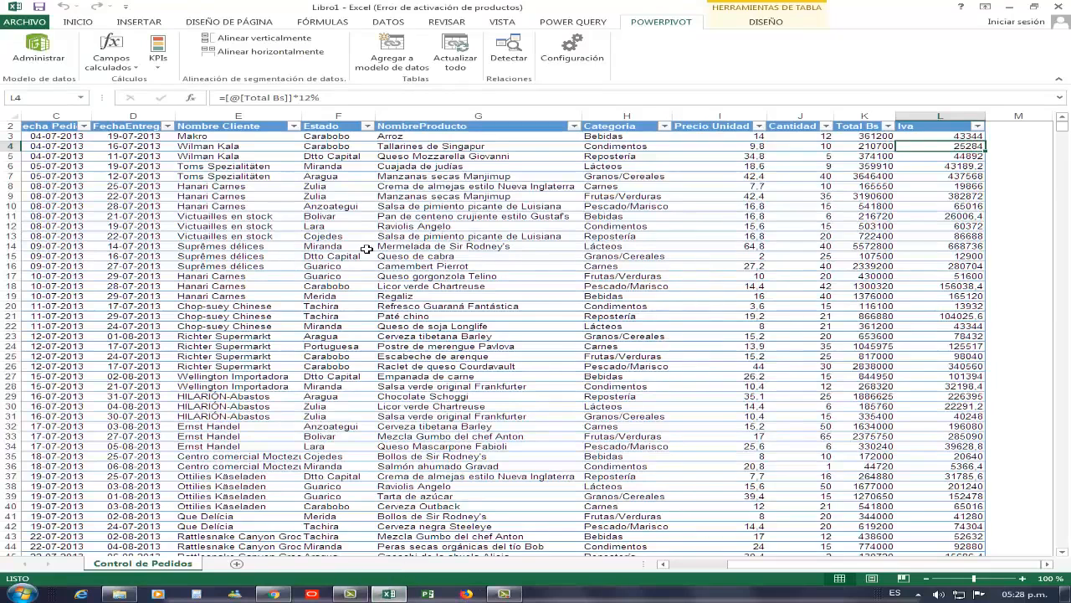
left_click(428, 215)
scroll(297, 272, "down", 1)
scroll(302, 275, "down", 6)
scroll(301, 275, "up", 6)
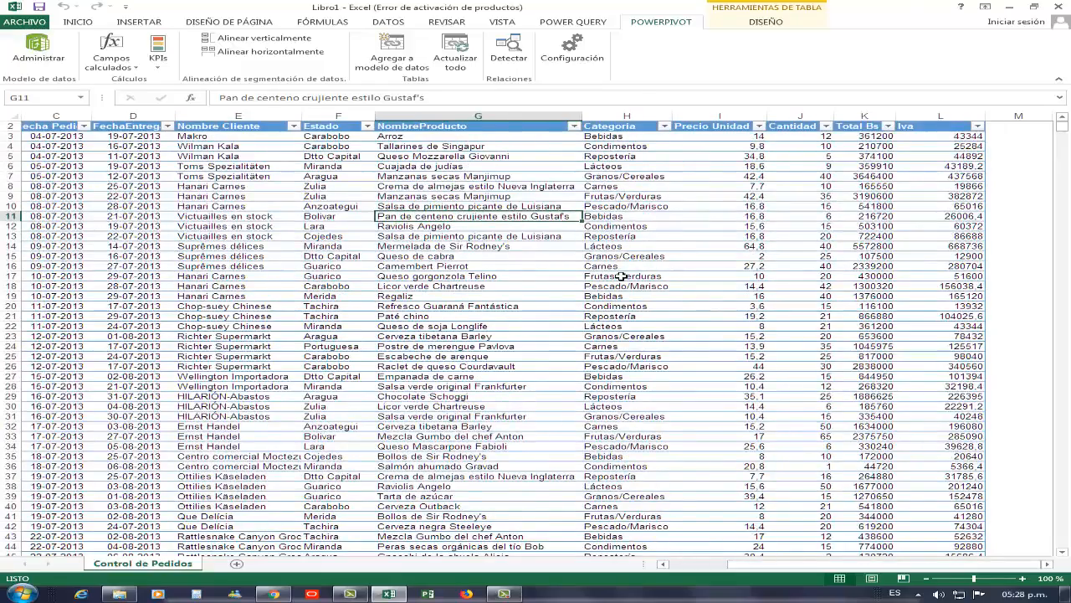
scroll(621, 277, "down", 5)
scroll(621, 276, "up", 5)
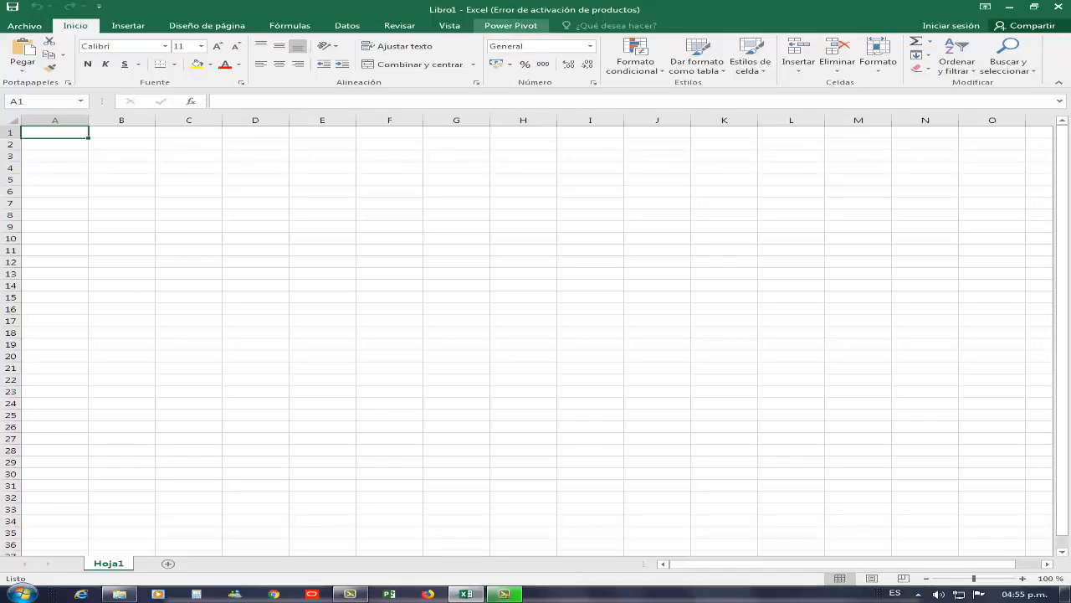
- Open the Power Pivot data model window from the blank workbook and accept changing the color scheme to Windows 7 Basic
left_click(510, 30)
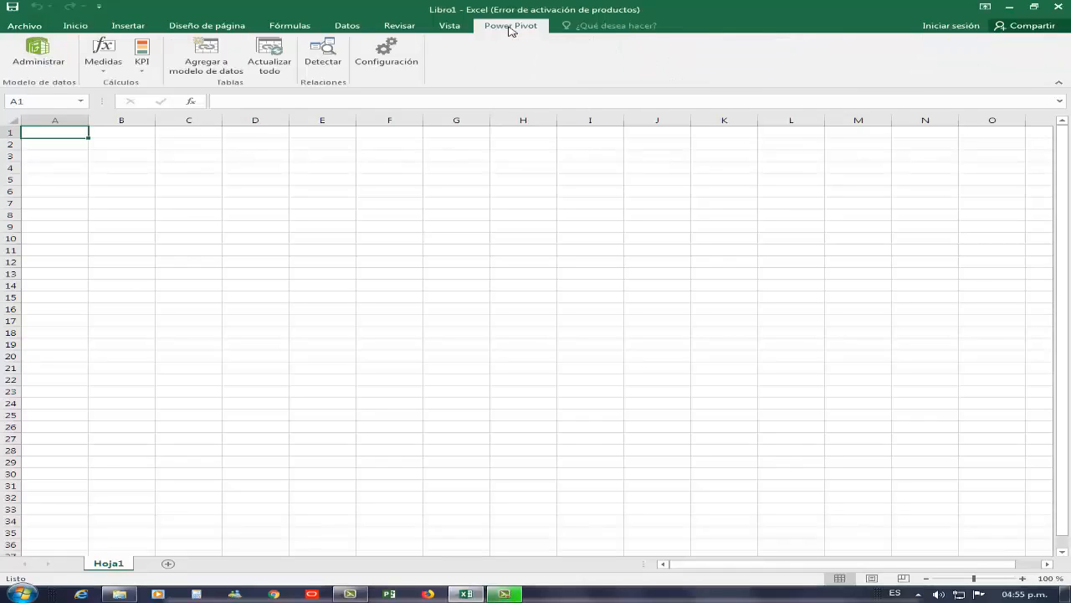
left_click(36, 54)
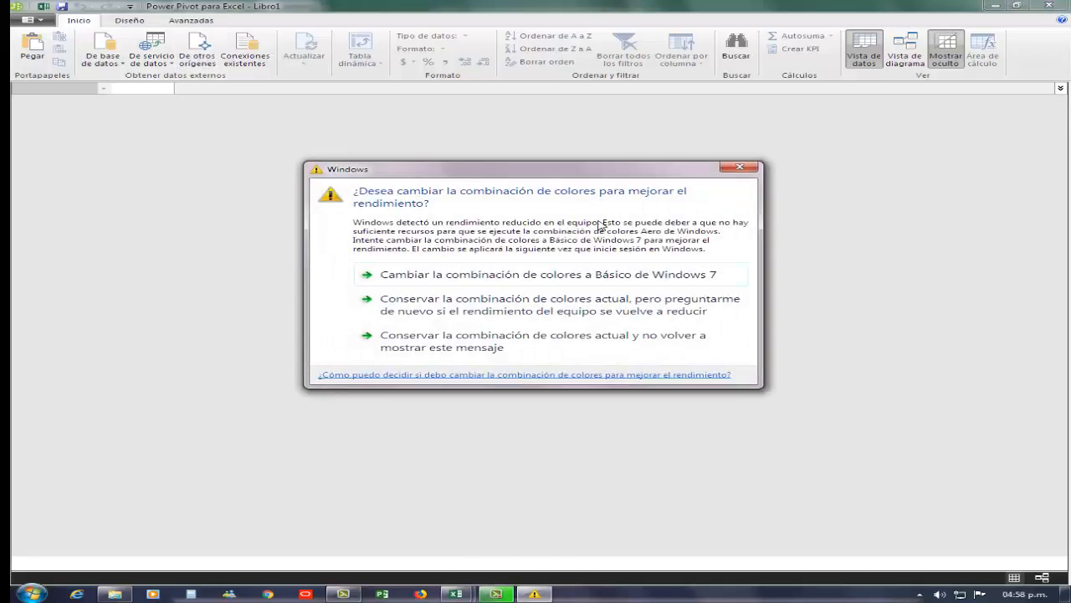
left_click(586, 274)
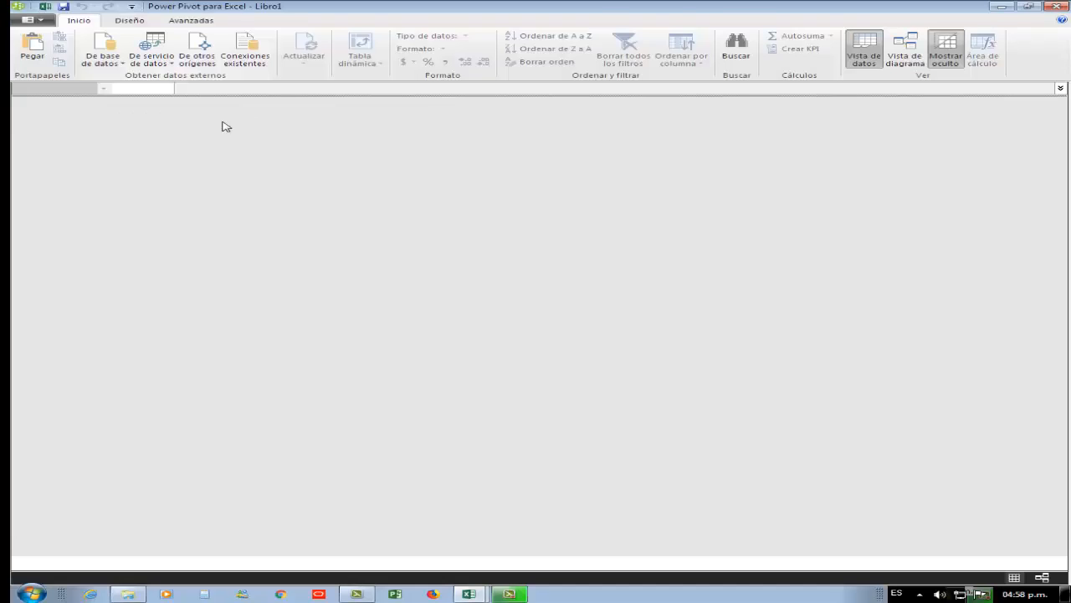
- Begin a table import from other sources with Archivo de Excel as the data source
left_click(204, 64)
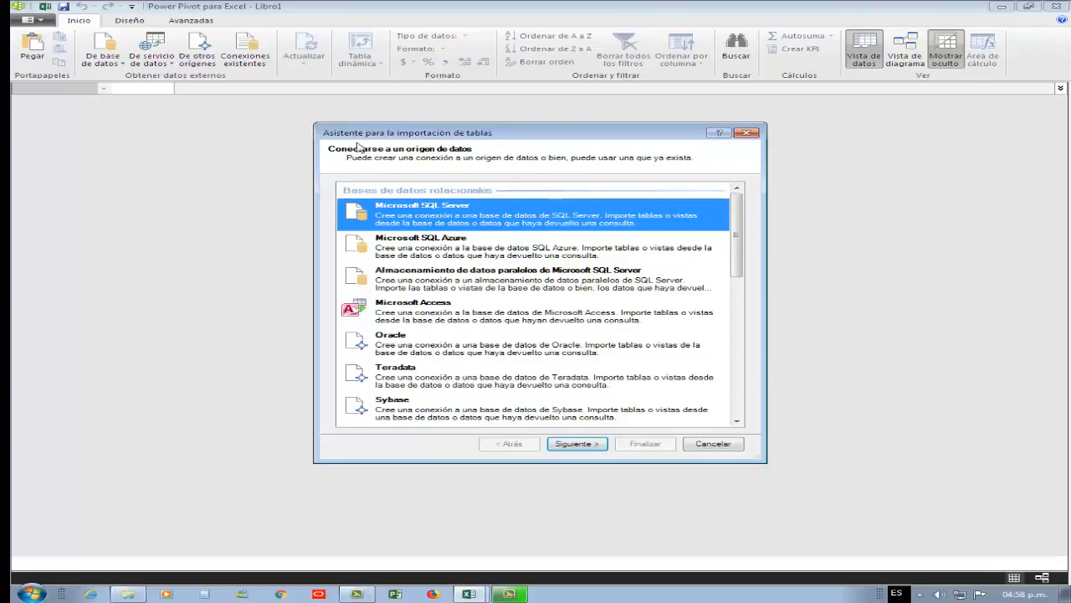
left_click_drag(736, 235, 736, 372)
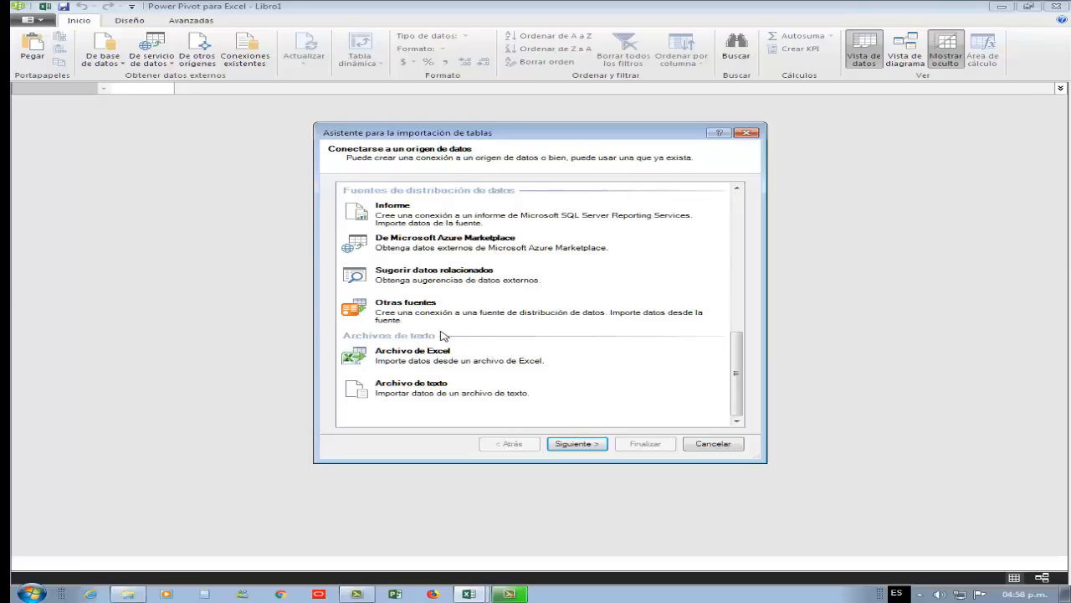
left_click(449, 365)
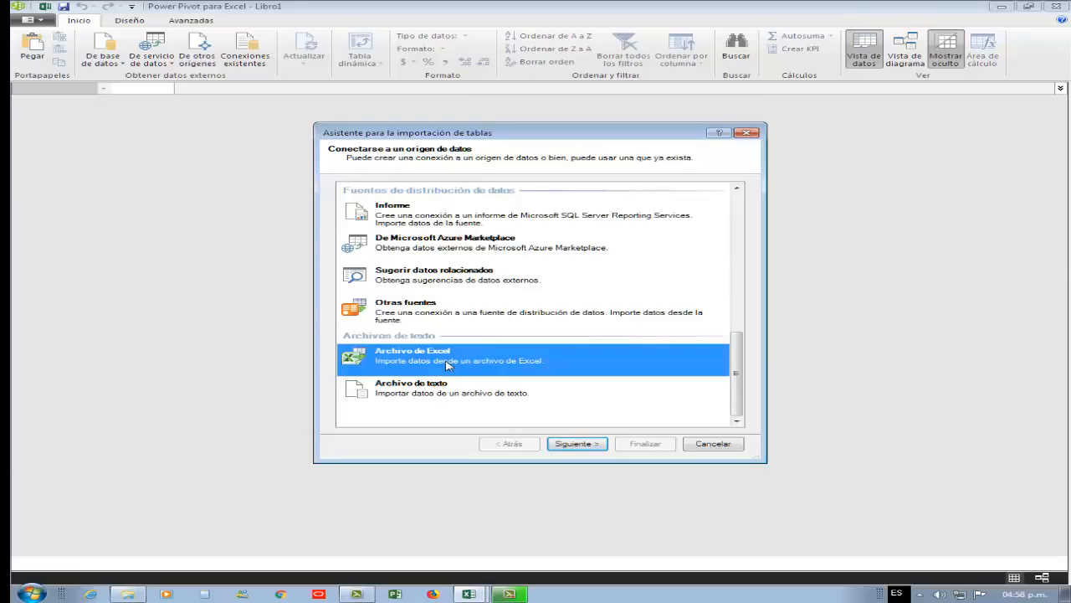
left_click(579, 445)
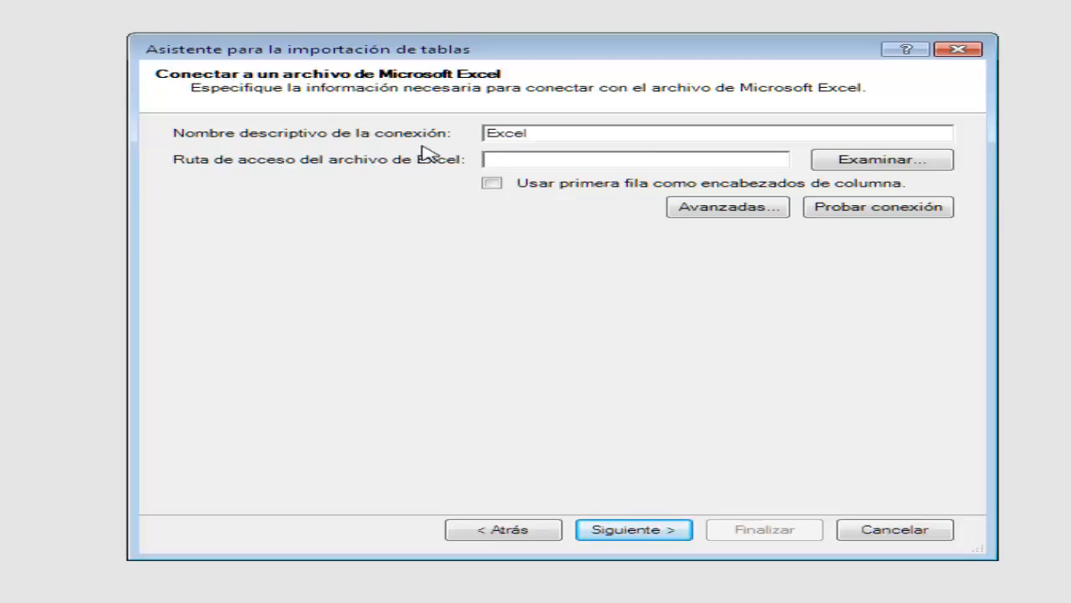
- Connect the import to the facturacion workbook on the desktop and proceed to its list of tables and views
left_click(865, 160)
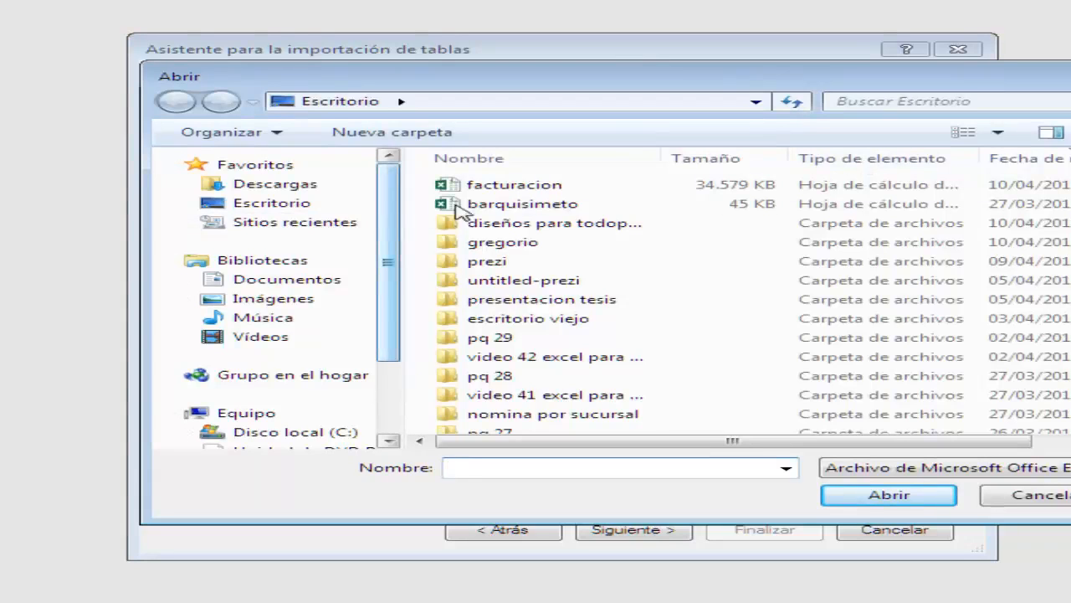
left_click(559, 189)
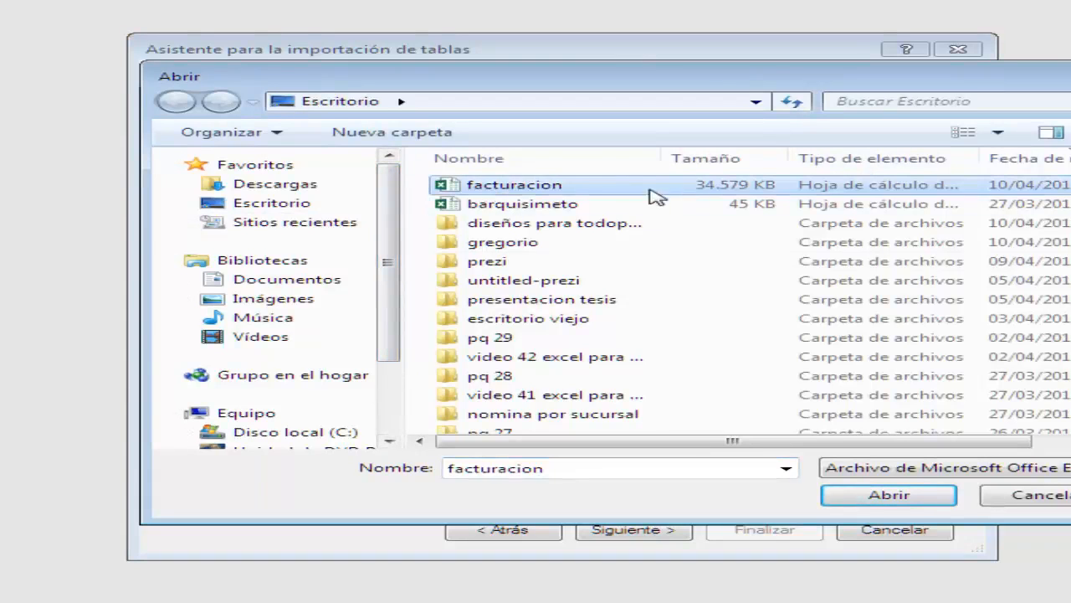
left_click(870, 497)
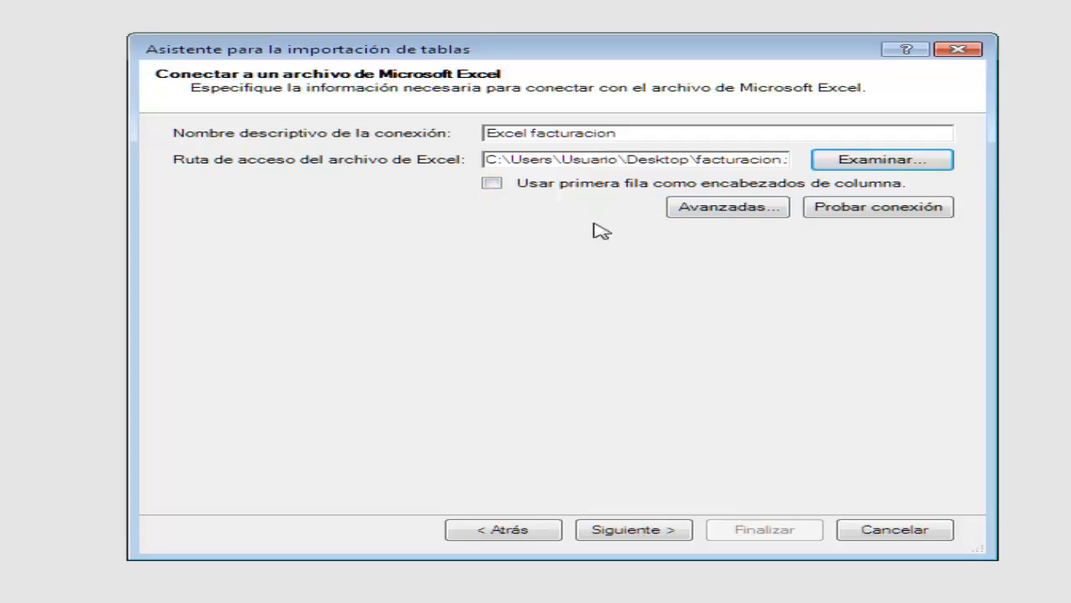
left_click(656, 531)
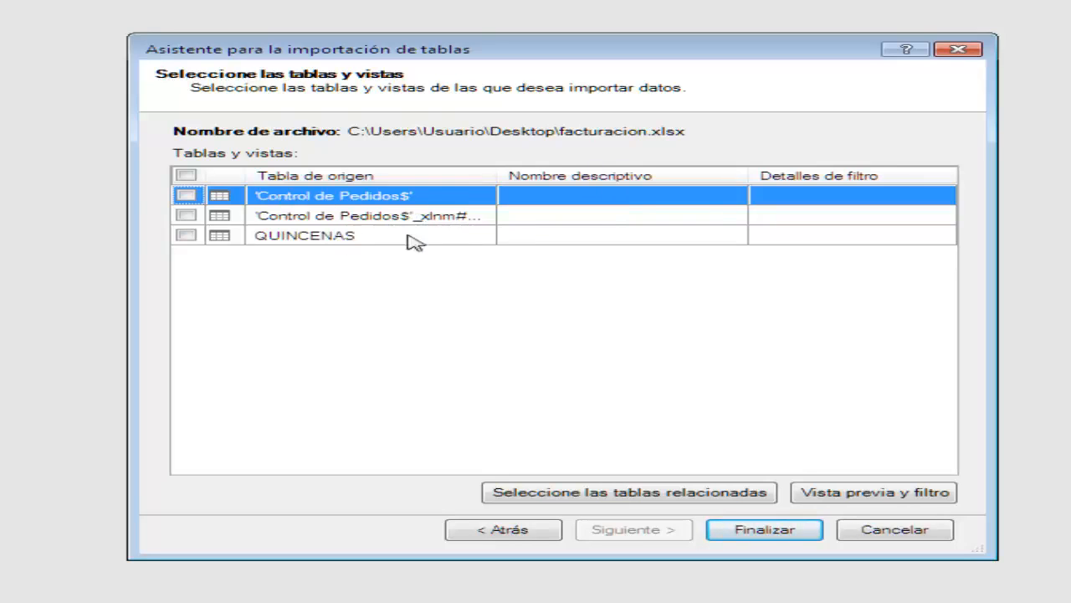
- Select the 'Control de Pedidos$' source table, preview its data, import it into the data model and close the wizard
left_click(185, 196)
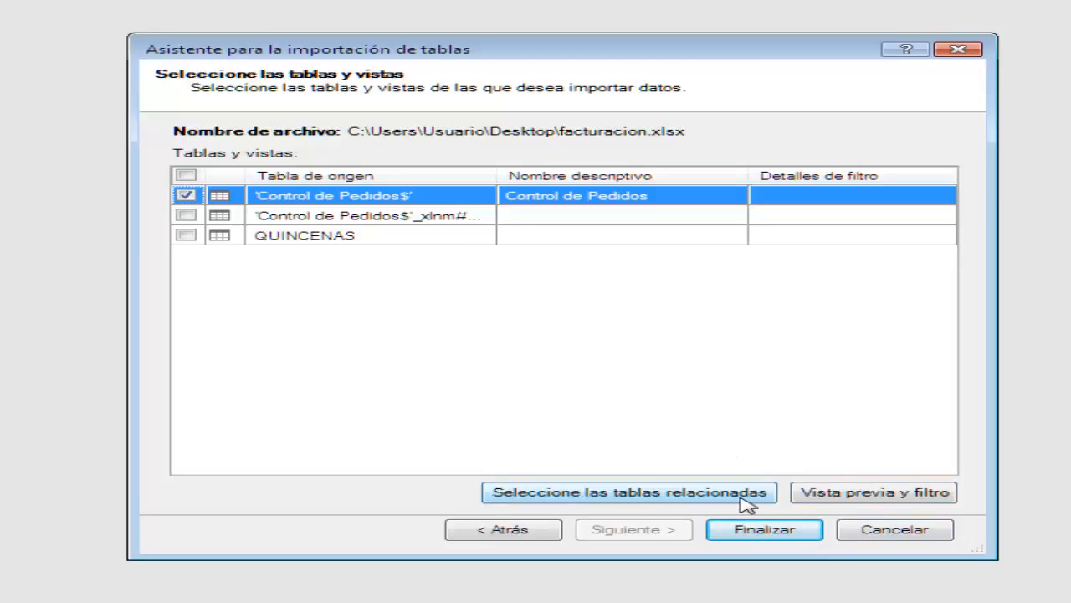
left_click(887, 496)
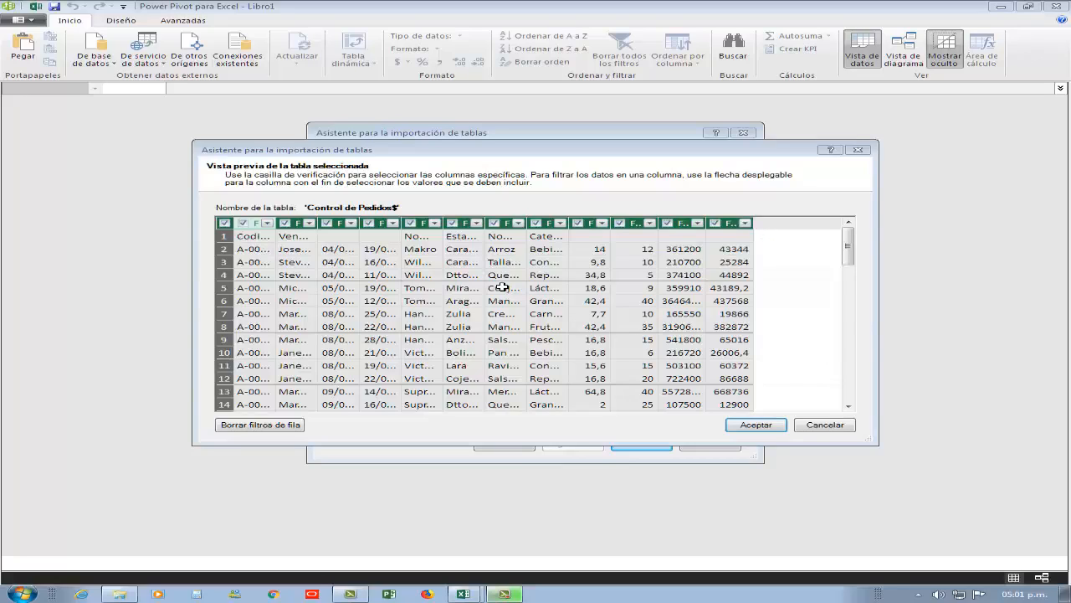
left_click(811, 428)
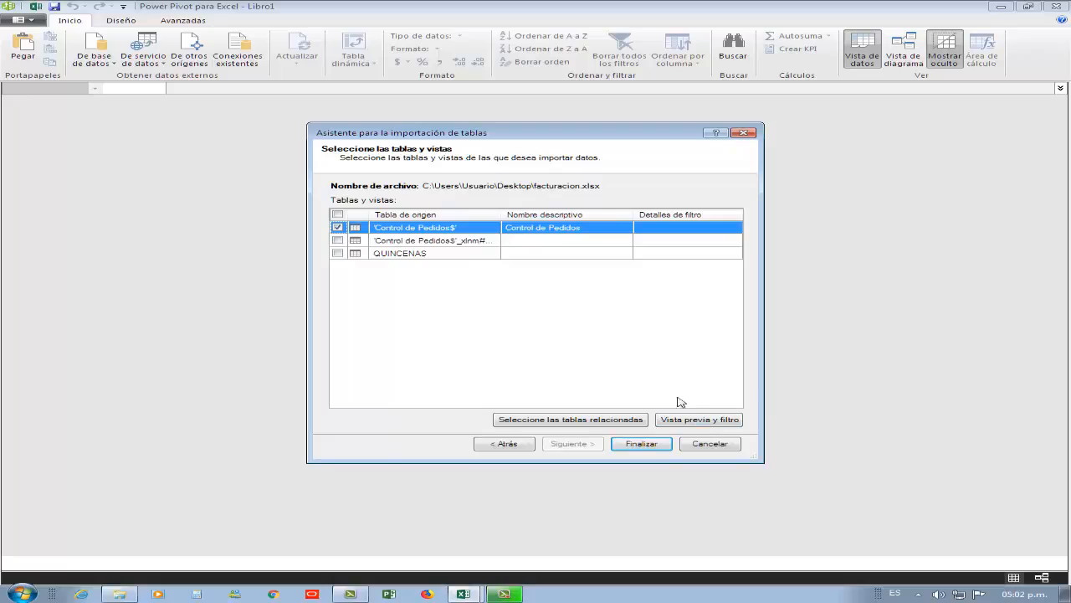
left_click(654, 446)
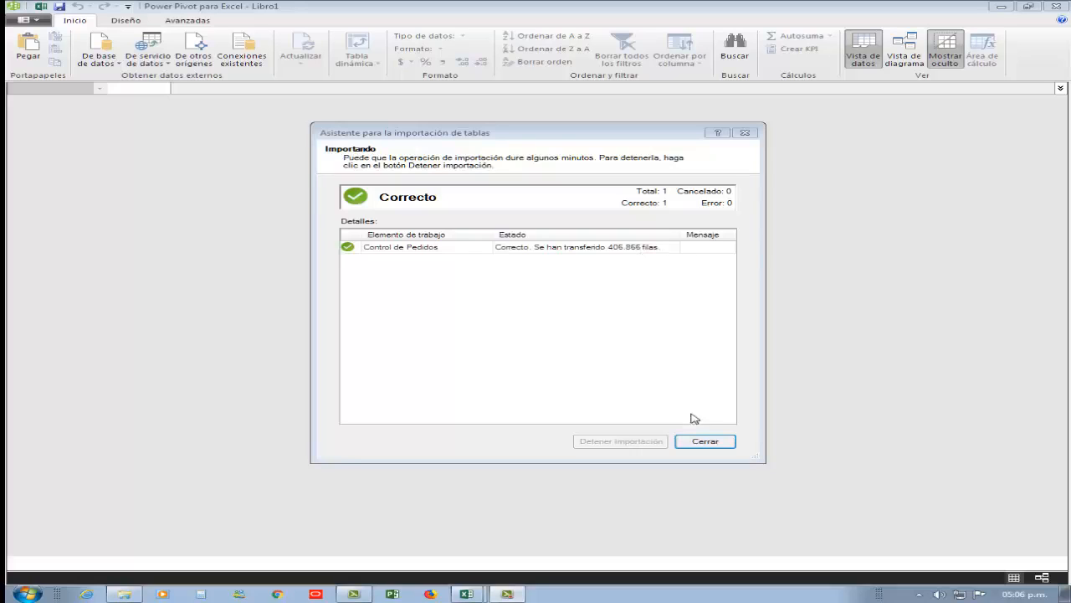
left_click(697, 441)
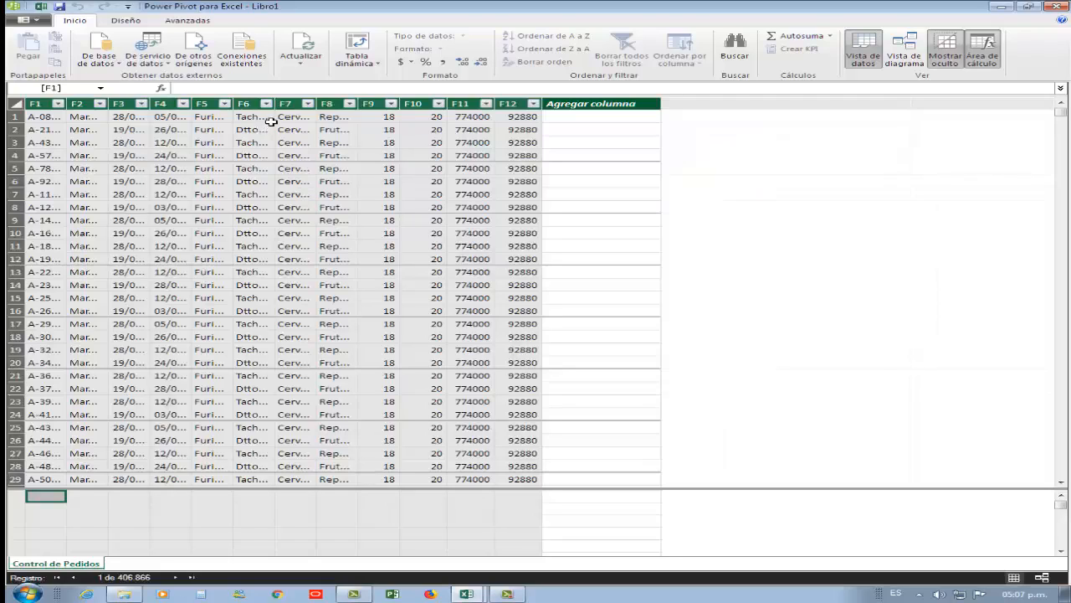
- Widen column F6 to show its full state names and look through the first imported rows
left_click_drag(275, 107, 393, 115)
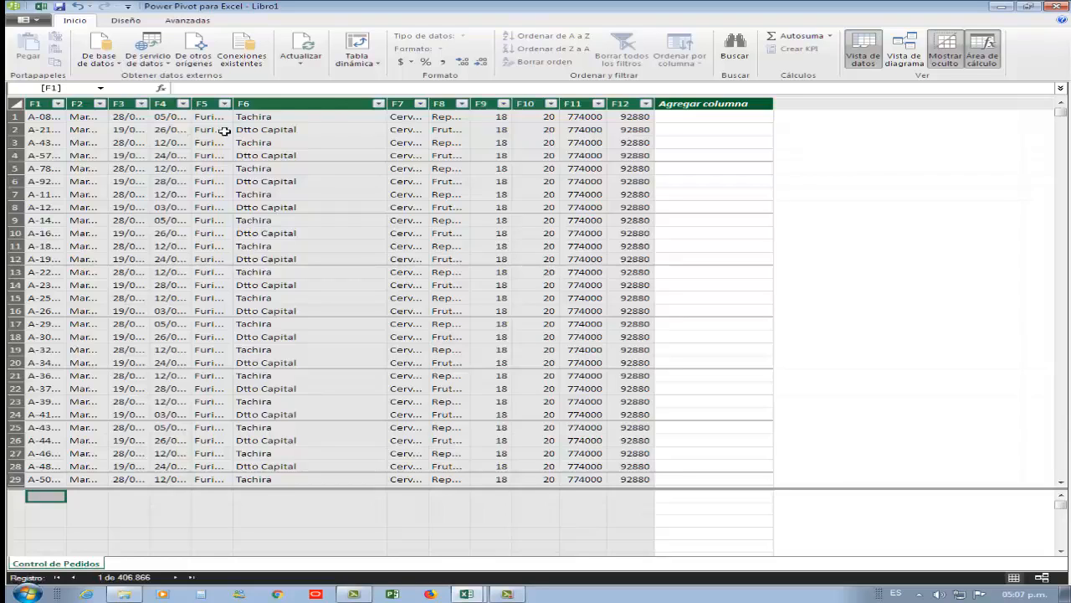
scroll(323, 182, "down", 1)
scroll(323, 182, "up", 1)
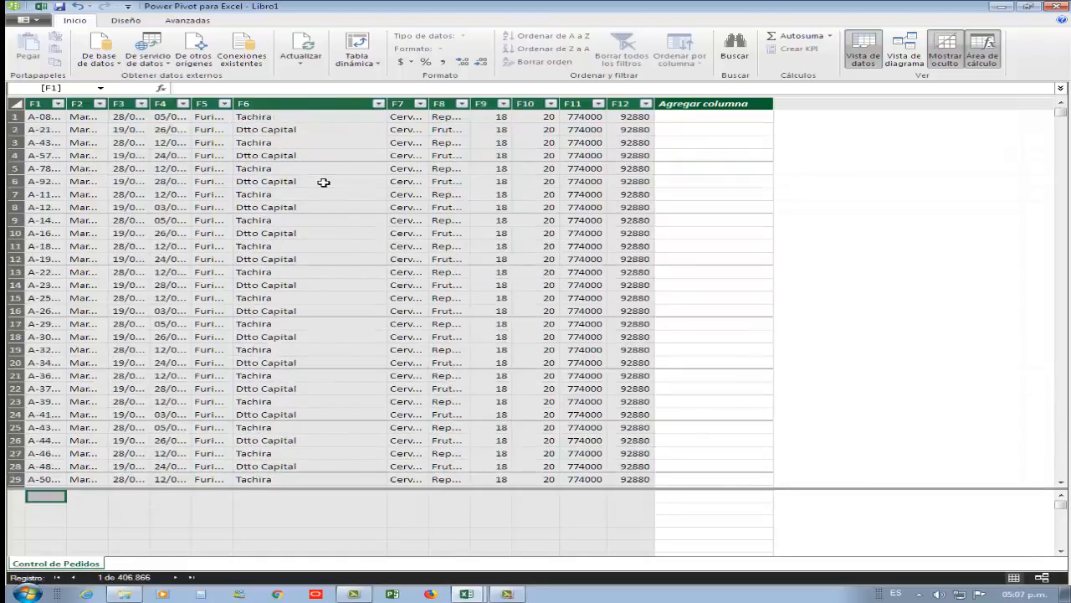
scroll(323, 182, "down", 7)
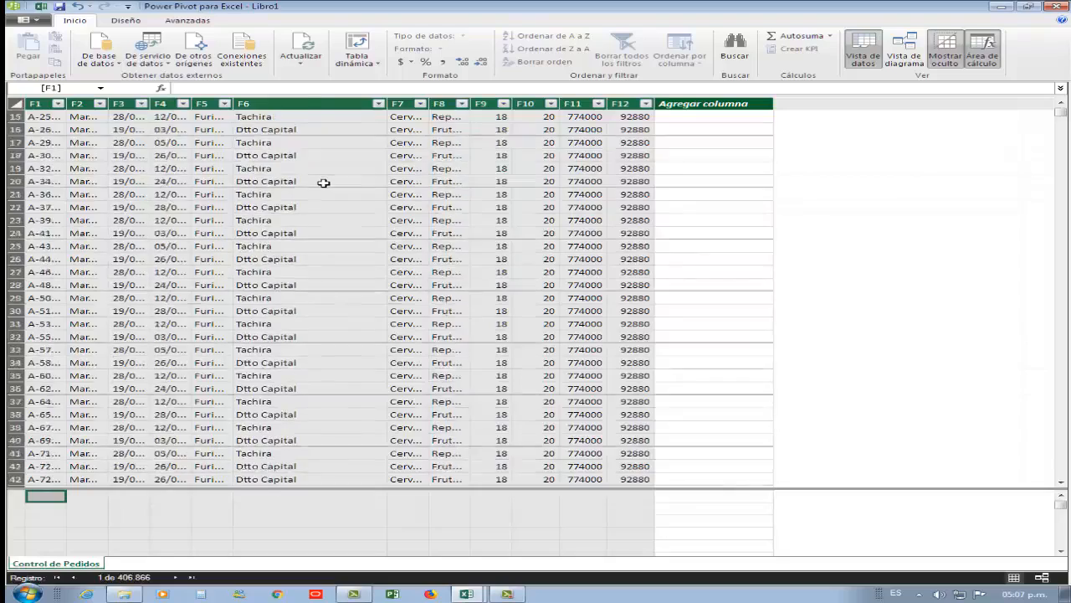
scroll(323, 182, "up", 6)
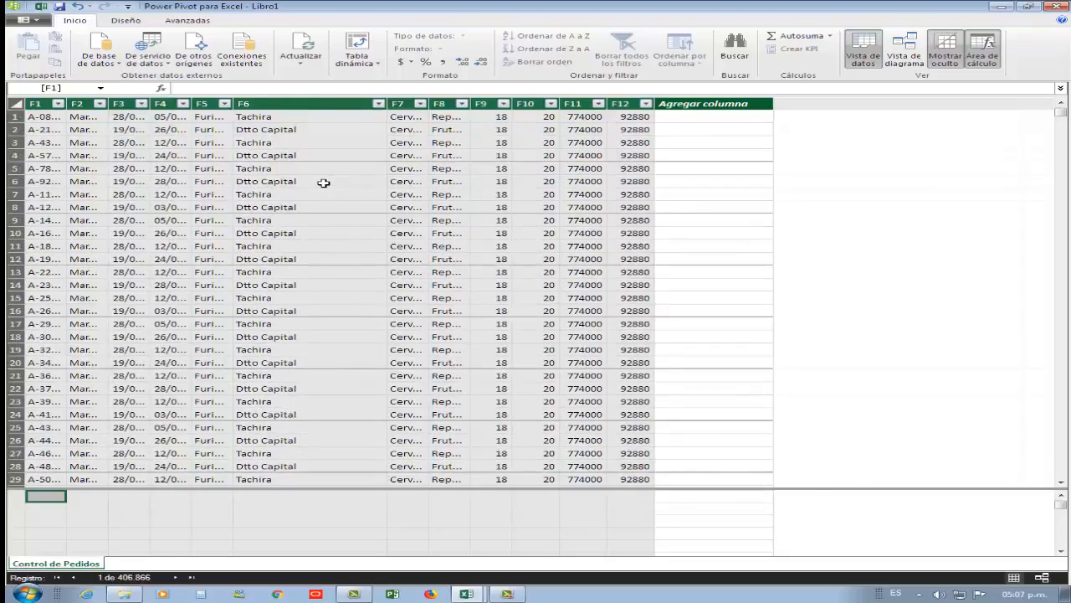
- Look through further rows of the imported orders table and review the available table design commands
scroll(323, 181, "down", 11)
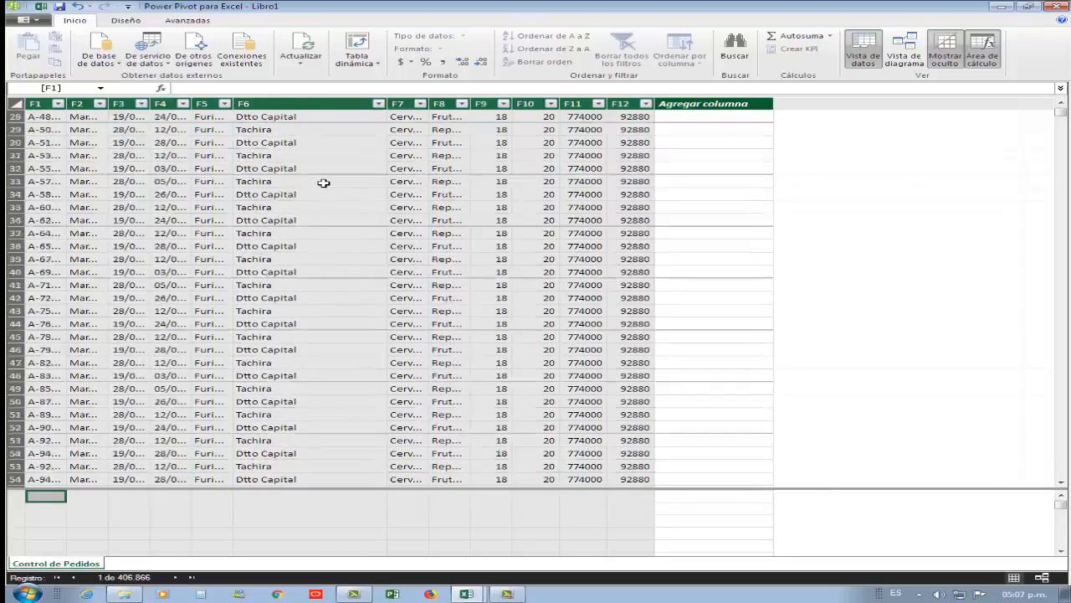
scroll(323, 181, "down", 7)
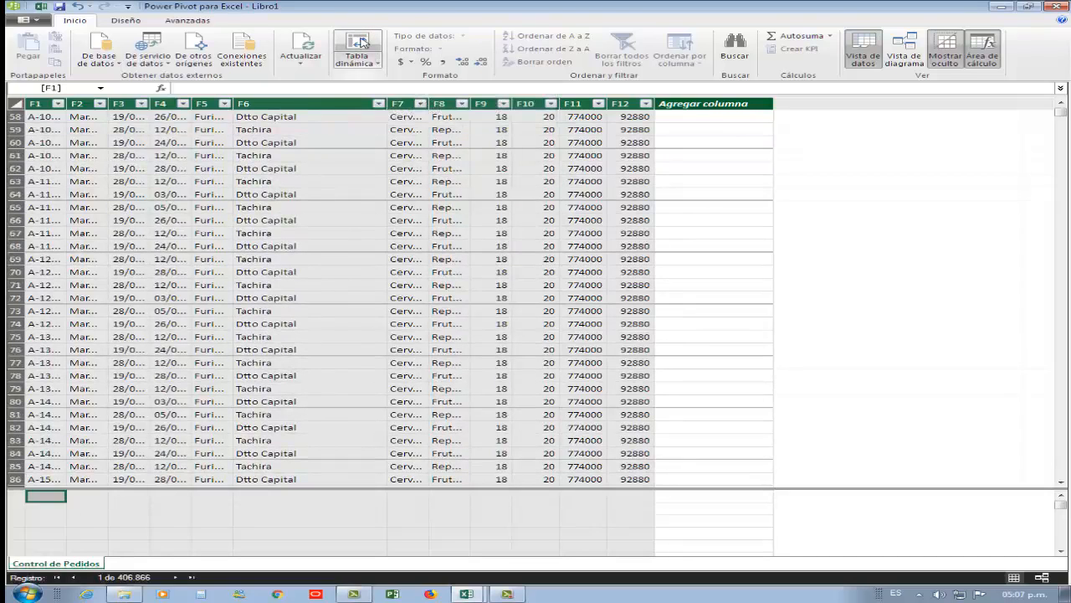
left_click(127, 21)
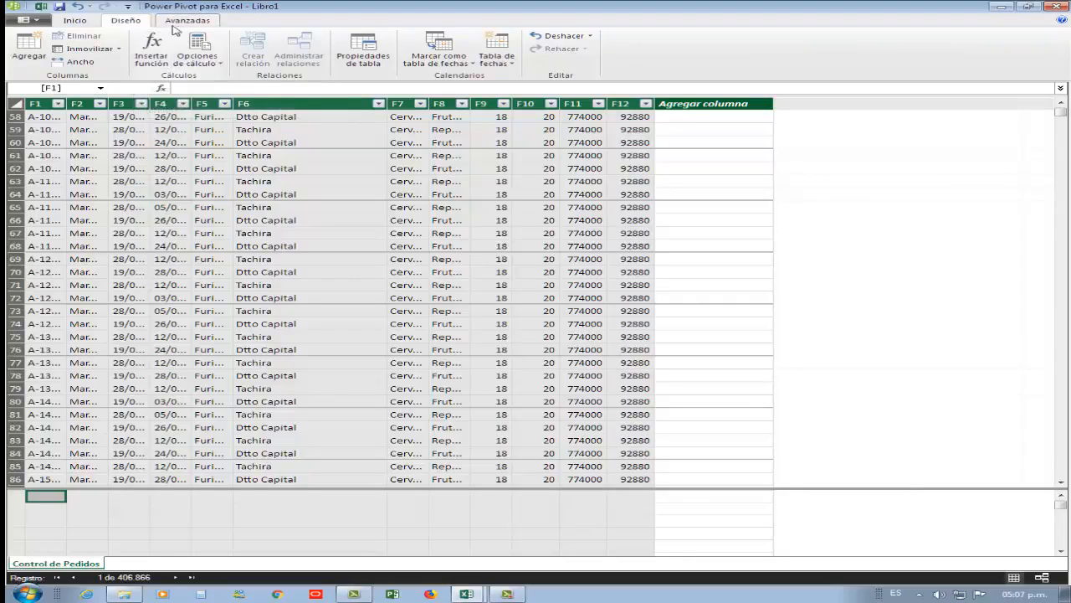
scroll(423, 269, "down", 1)
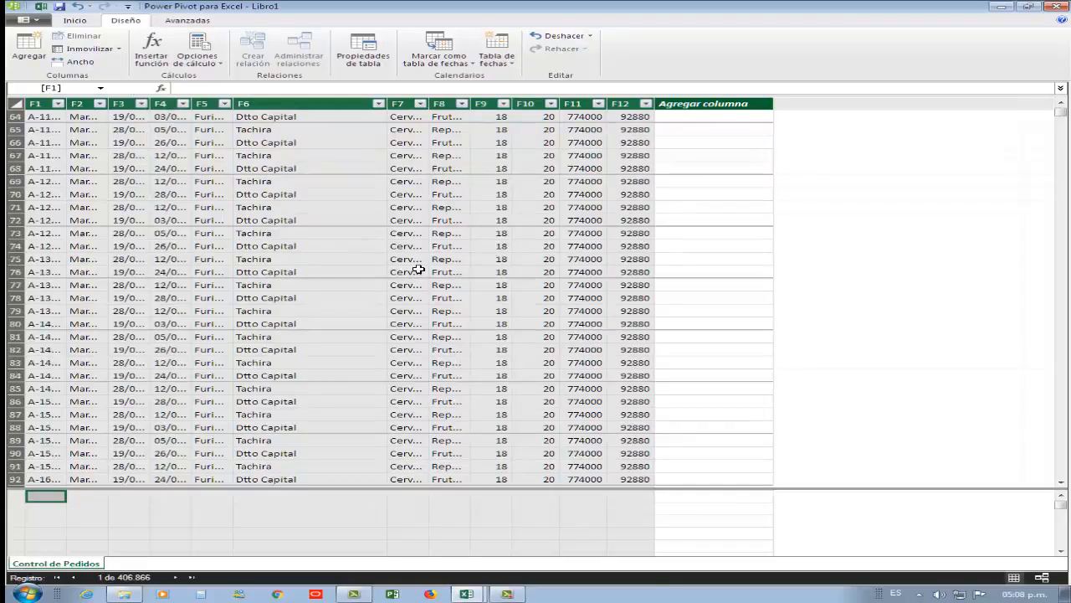
- Widen columns F2, F3, F4 and F5 of the orders table to show more of their names and dates
left_click_drag(109, 103, 482, 104)
left_click(206, 118)
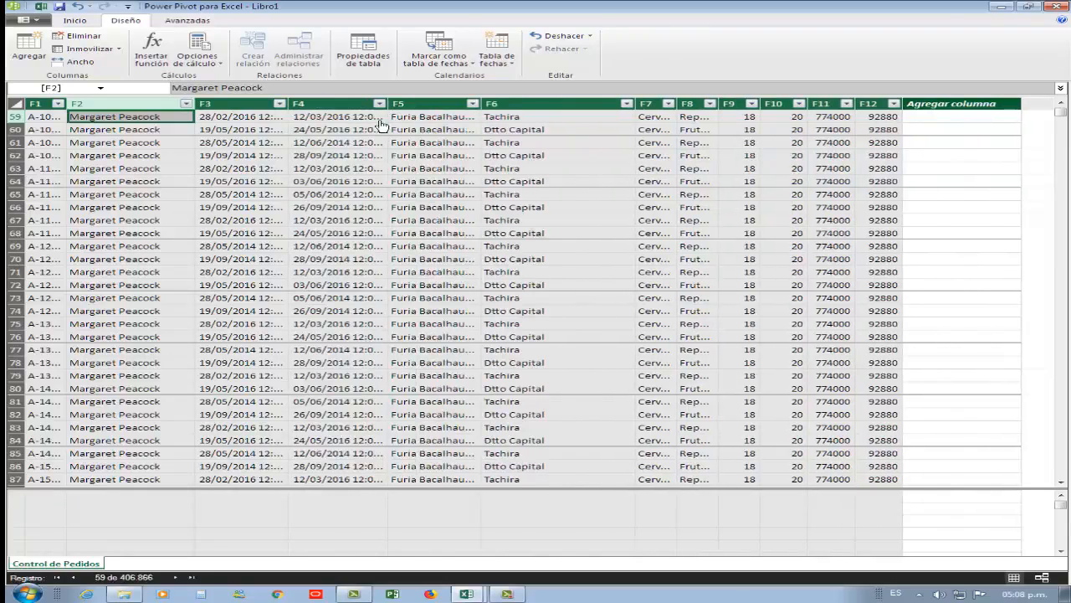
left_click(74, 20)
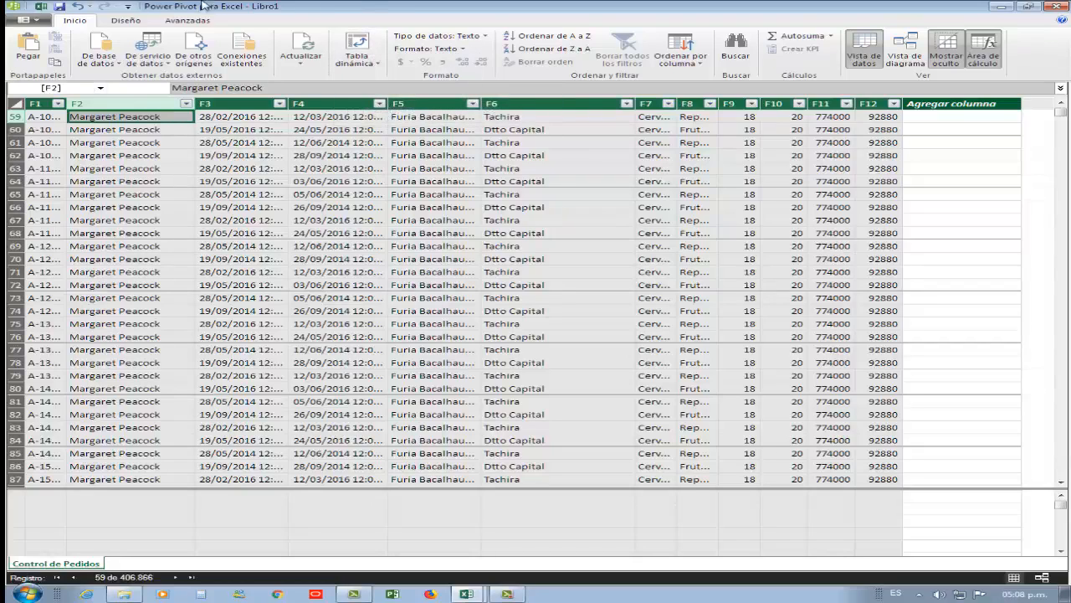
left_click(118, 21)
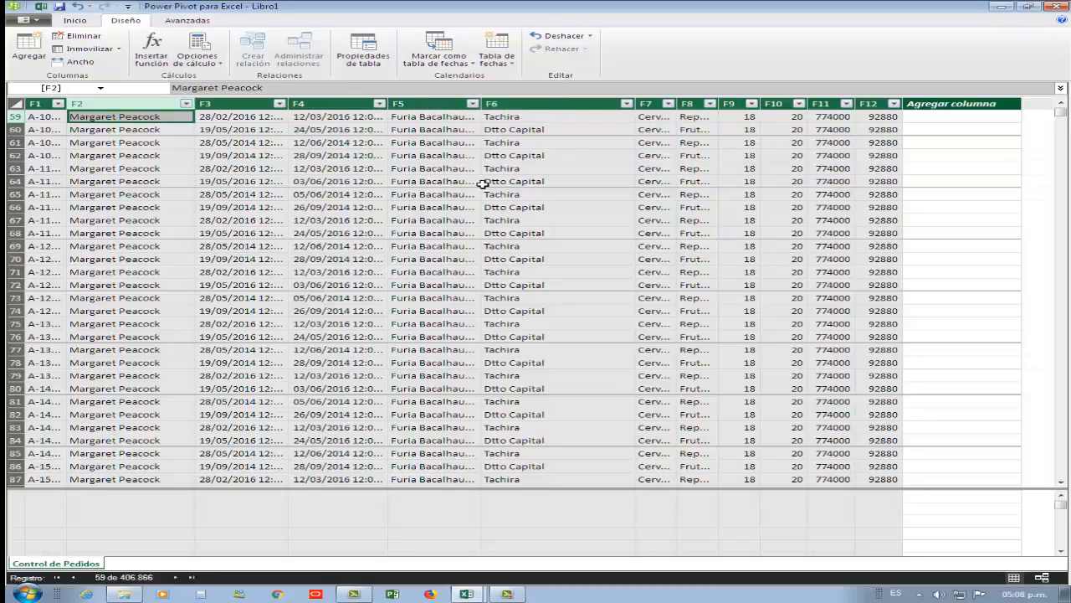
scroll(391, 251, "down", 1)
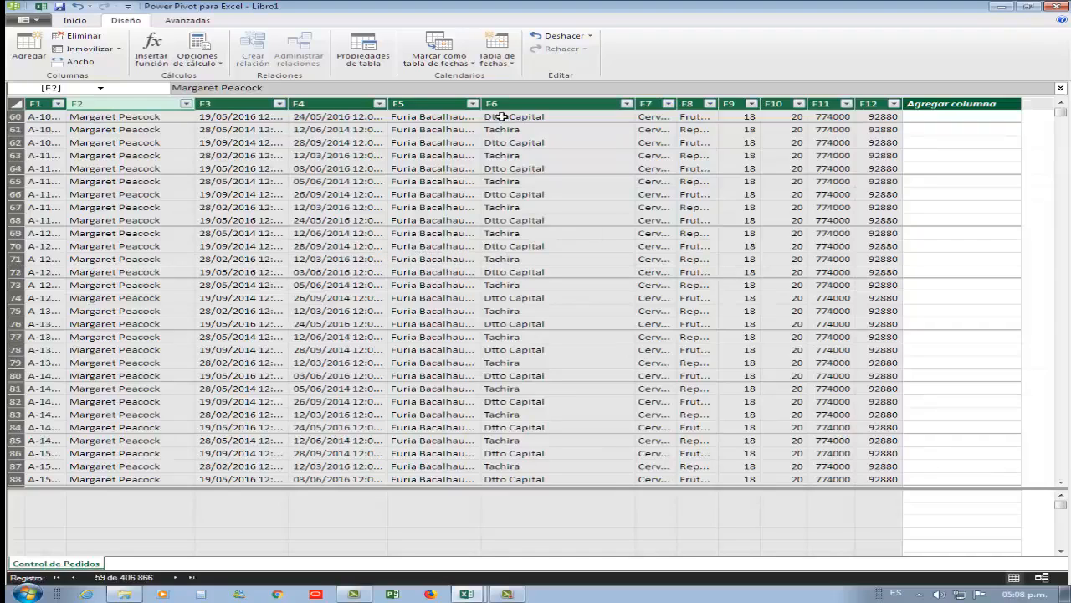
left_click_drag(484, 104, 533, 107)
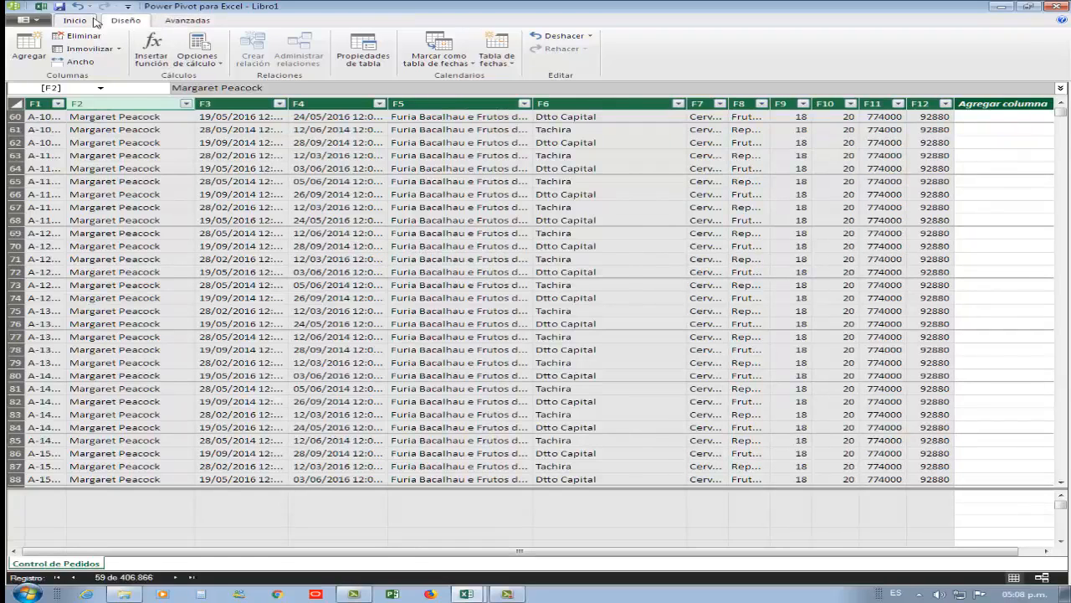
- Switch the data model from the data grid to the diagram view
left_click(192, 22)
left_click(74, 21)
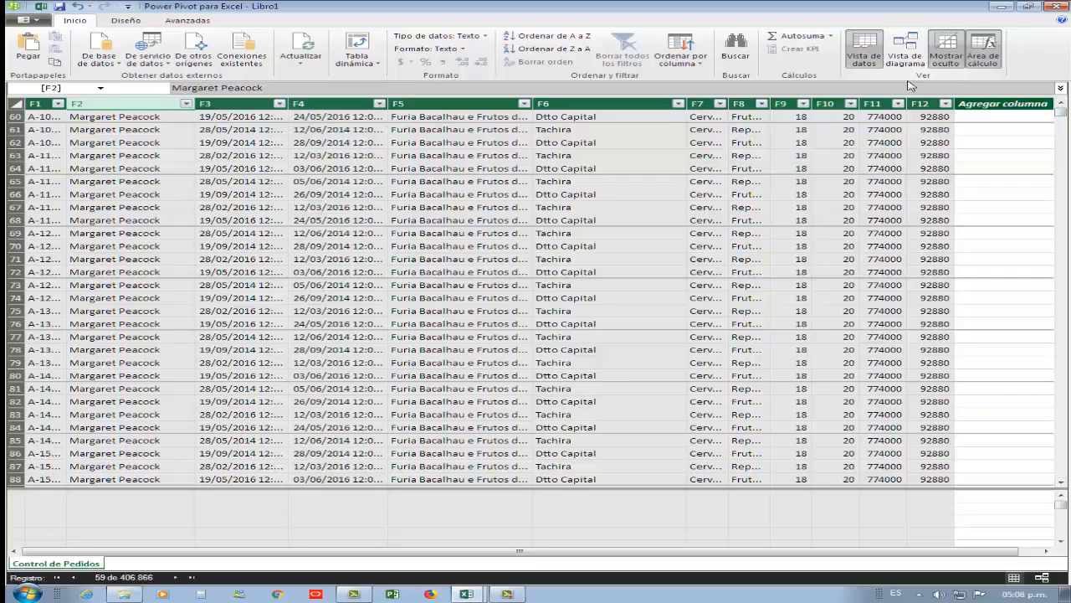
left_click(905, 49)
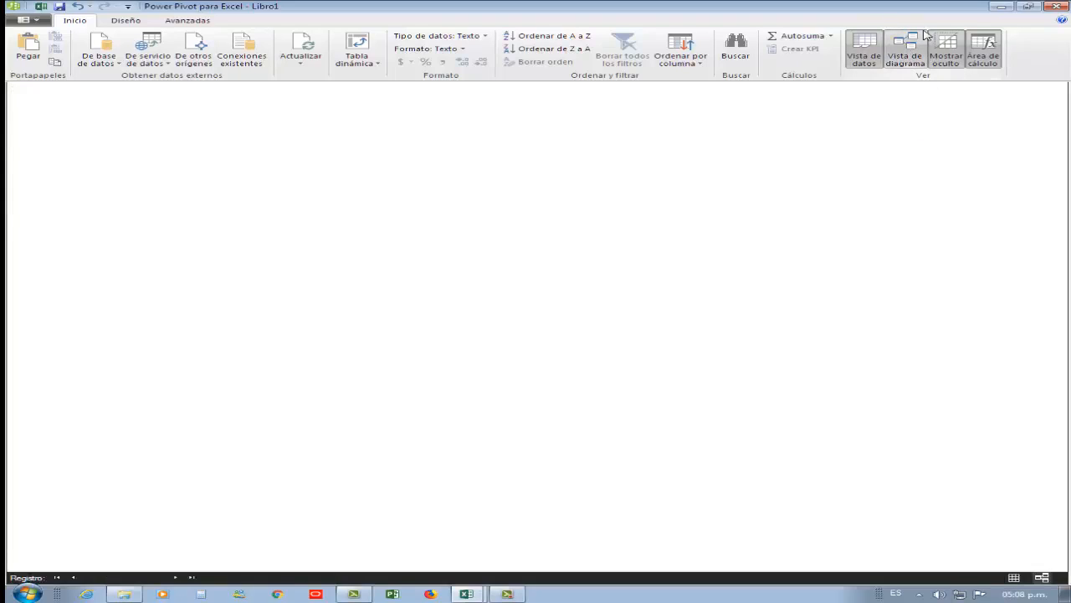